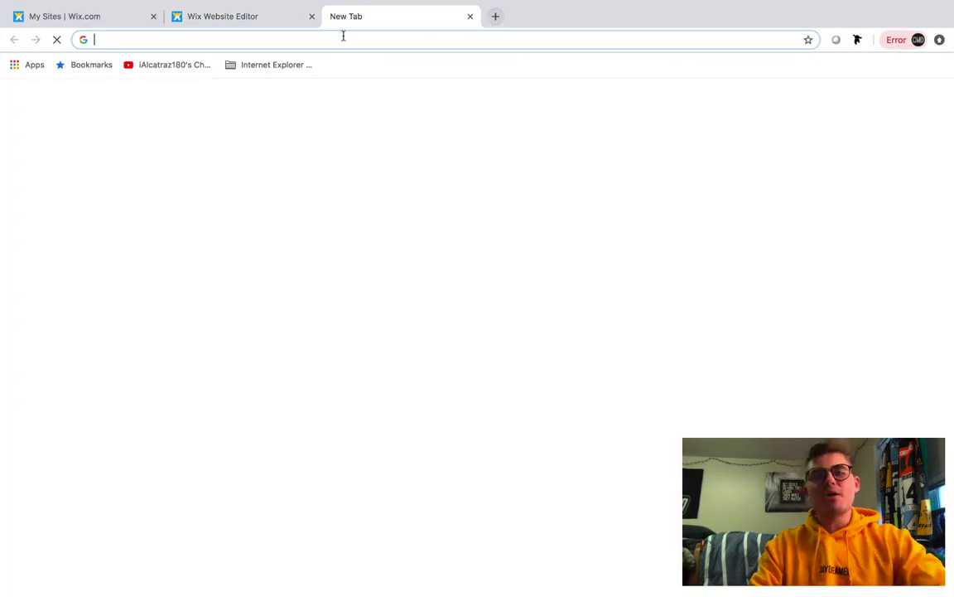
# - Visit wixtrainingacademy.com, dismiss its project enquiry form and return to the website editor
pyautogui.write('wi')
pyautogui.press('Return')
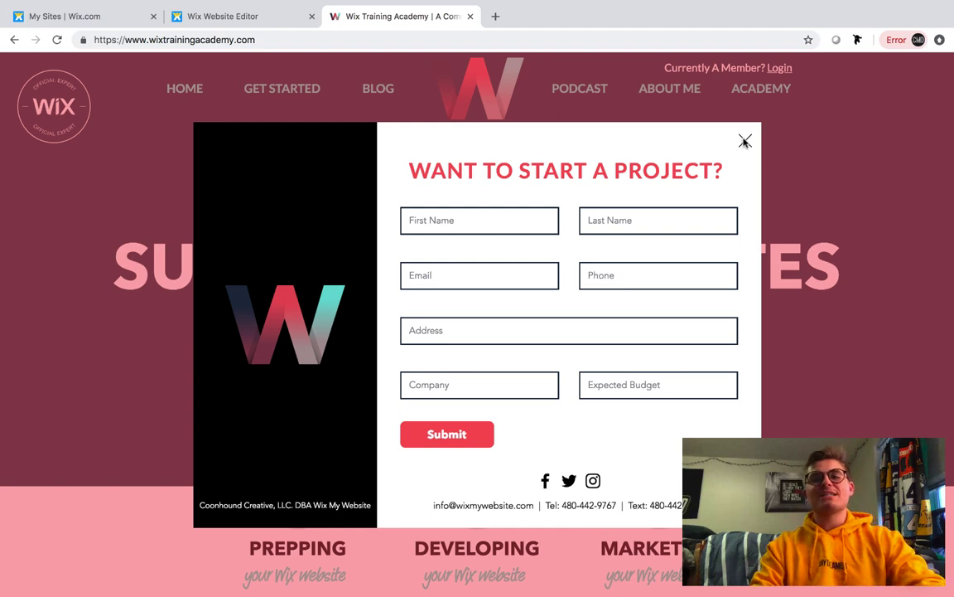
pyautogui.click(745, 142)
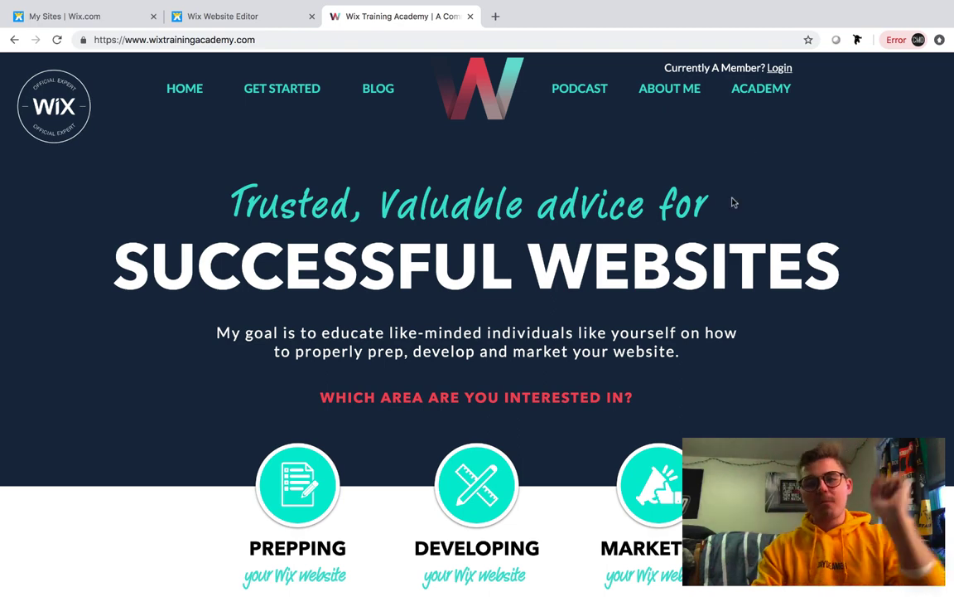
pyautogui.click(469, 18)
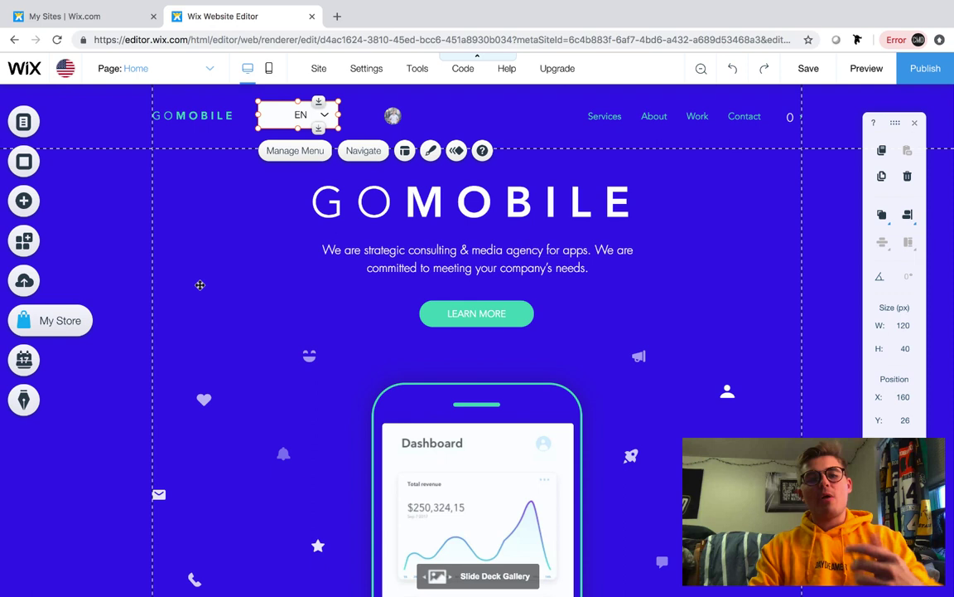
# - Select the language menu in the site header and look through the App Market results for wix language menu
pyautogui.click(229, 236)
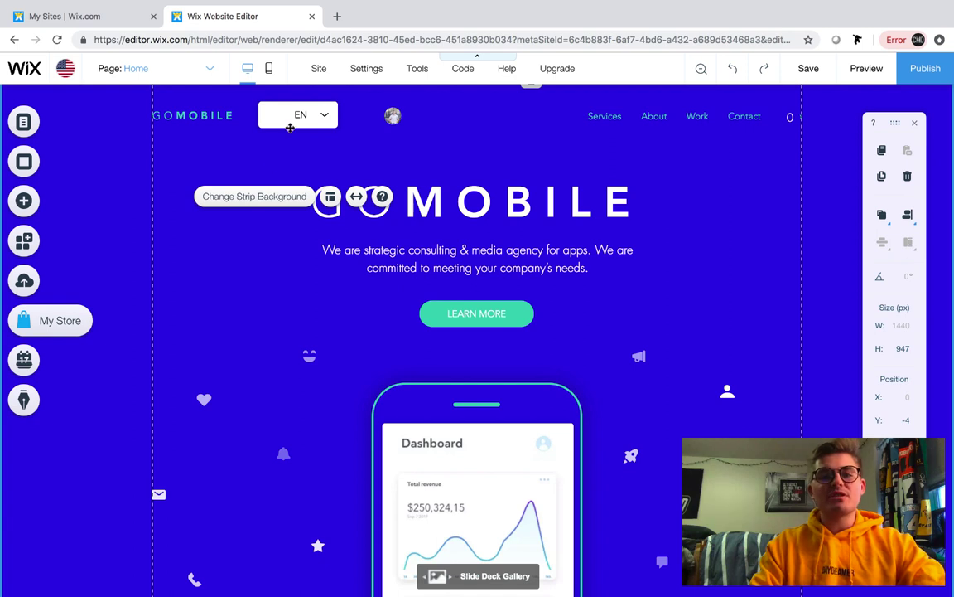
pyautogui.click(276, 115)
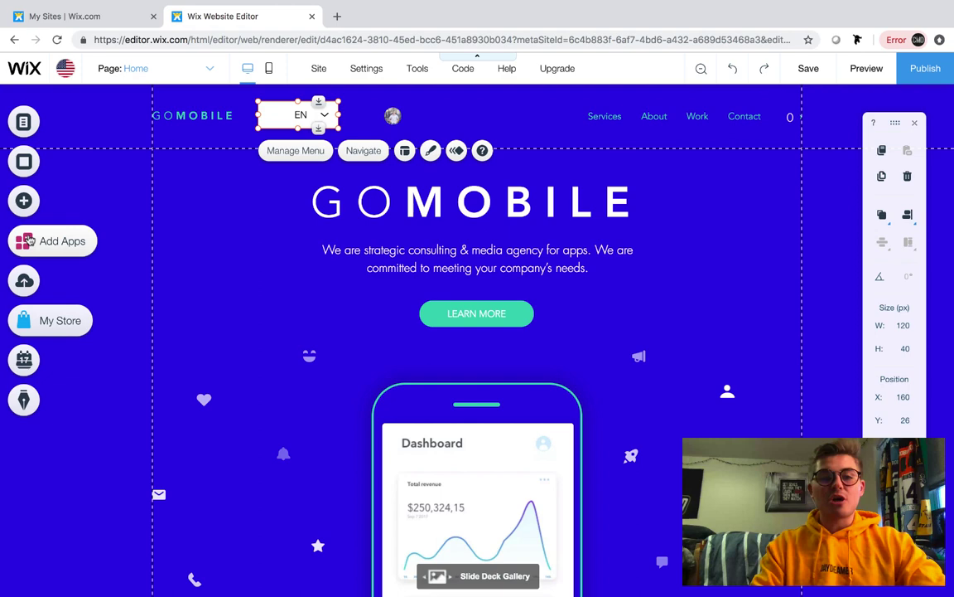
pyautogui.click(23, 241)
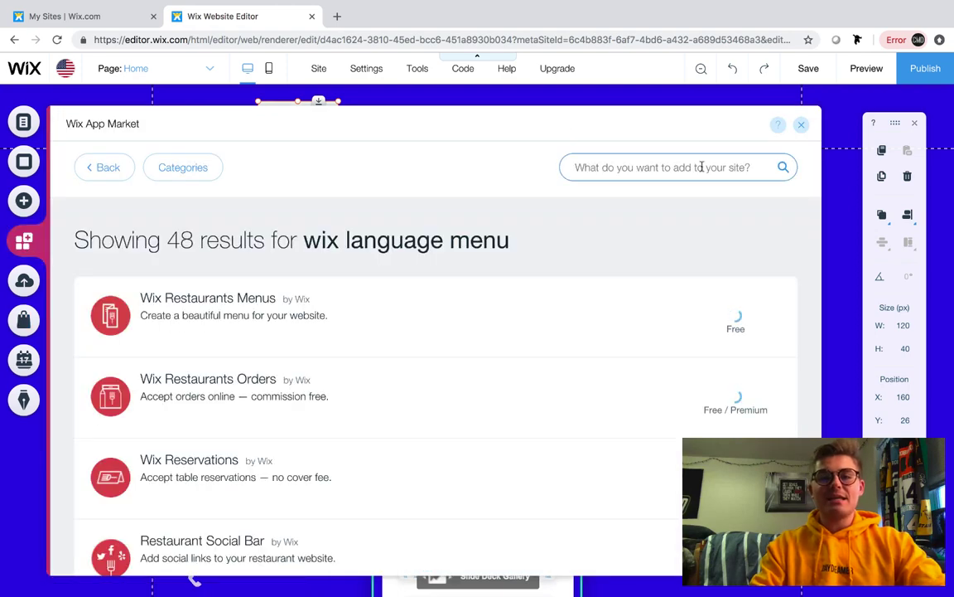
pyautogui.click(702, 167)
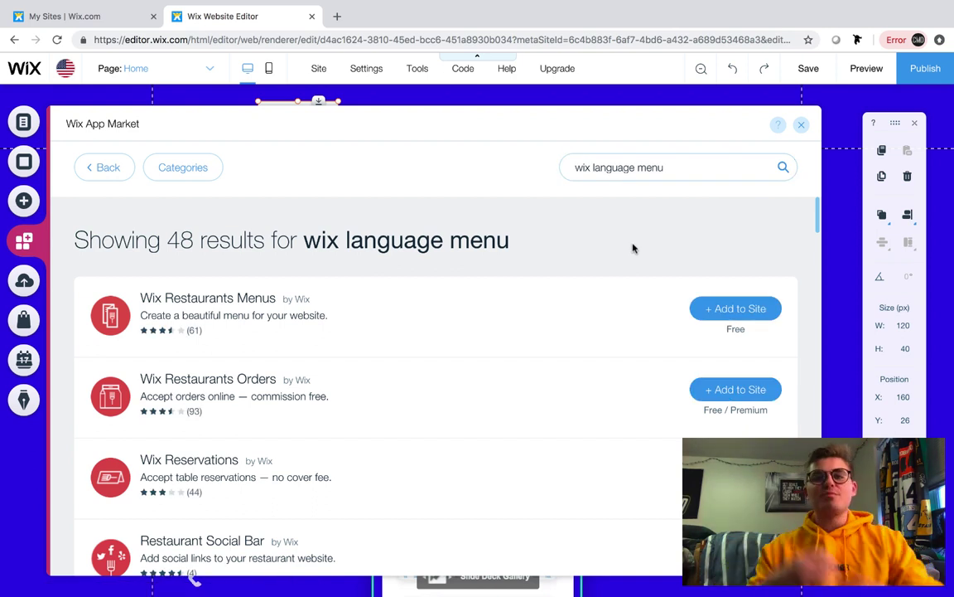
pyautogui.scroll(-5, 536, 226)
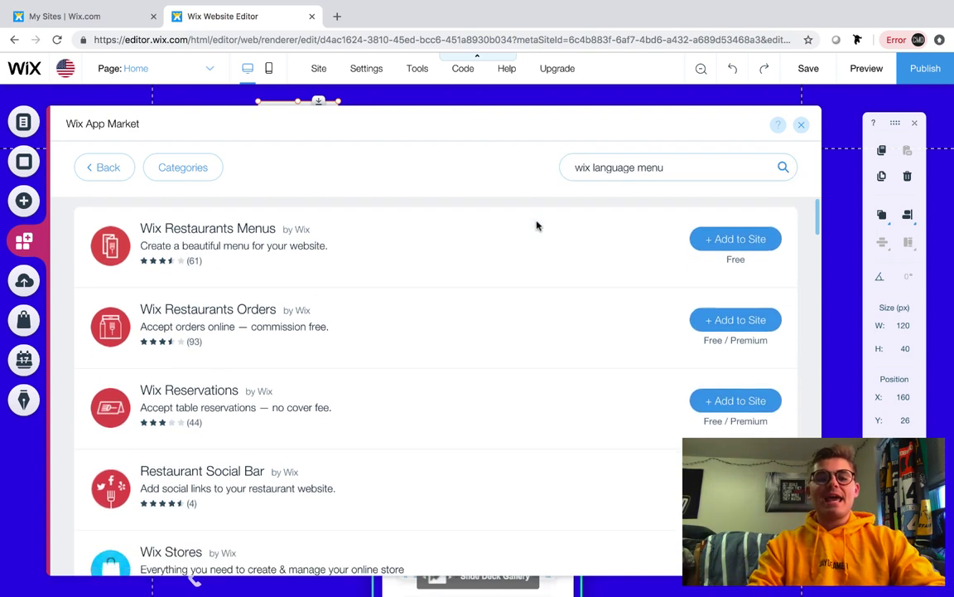
pyautogui.scroll(5, 536, 226)
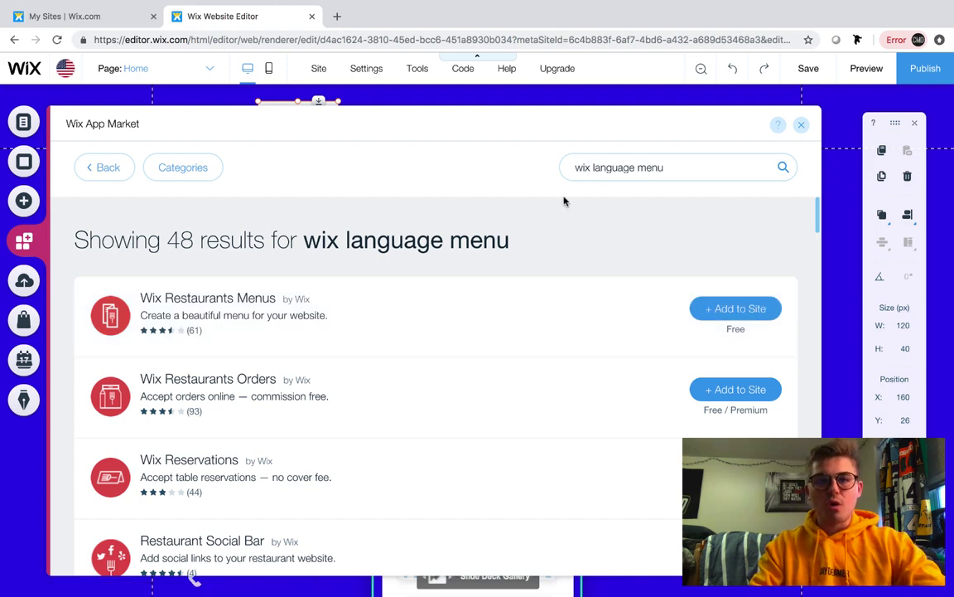
pyautogui.click(802, 125)
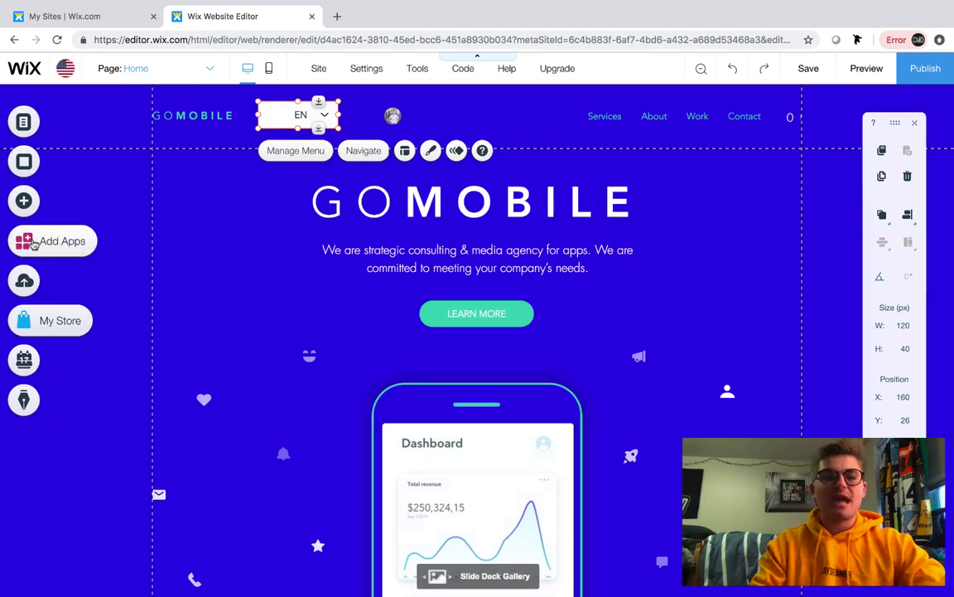
# - Search the App Market for store and open the Wix Stores app to reach the Shop page
pyautogui.click(23, 240)
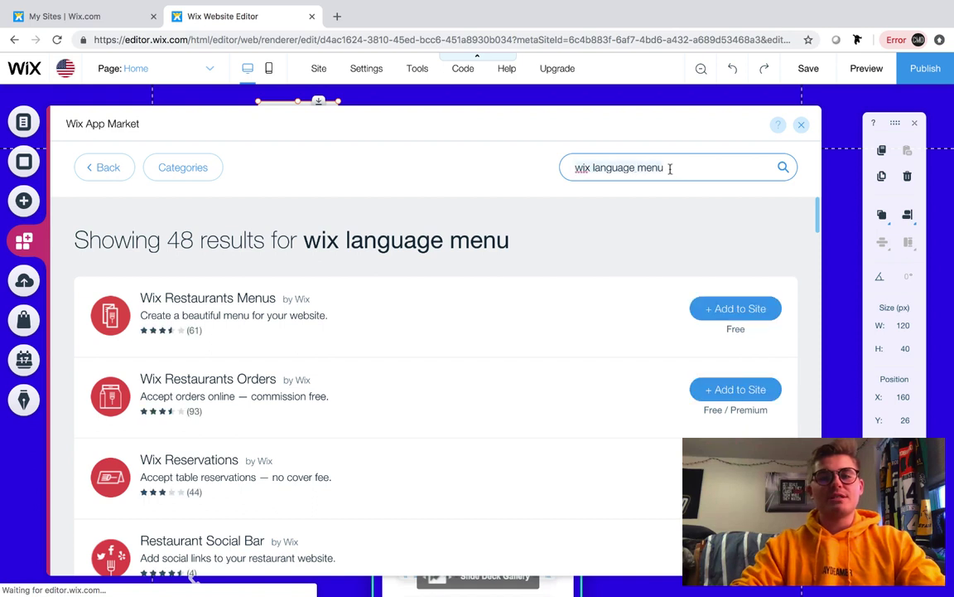
pyautogui.click(671, 169)
pyautogui.write('stopr')
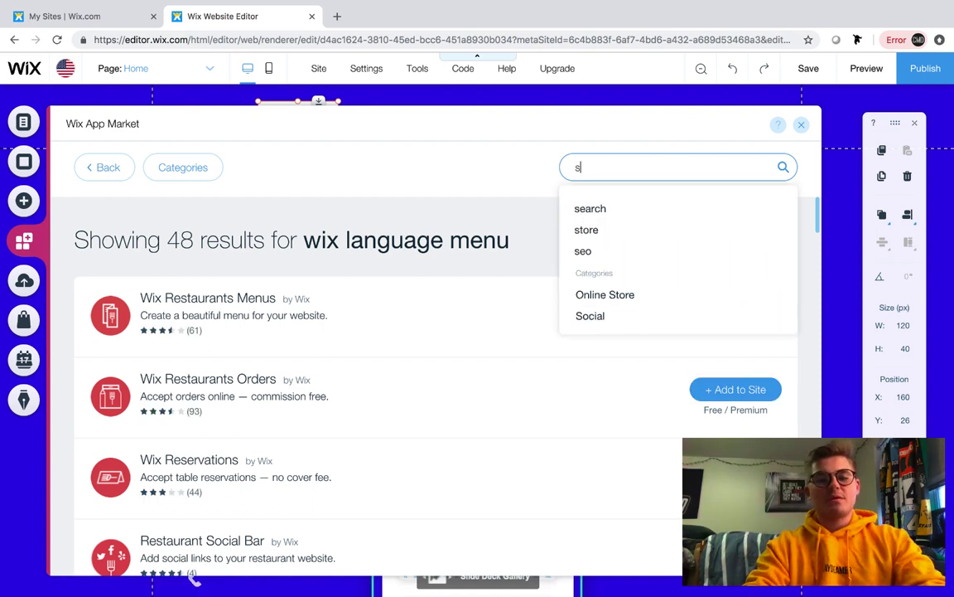
pyautogui.press('BackSpace')
pyautogui.write('re')
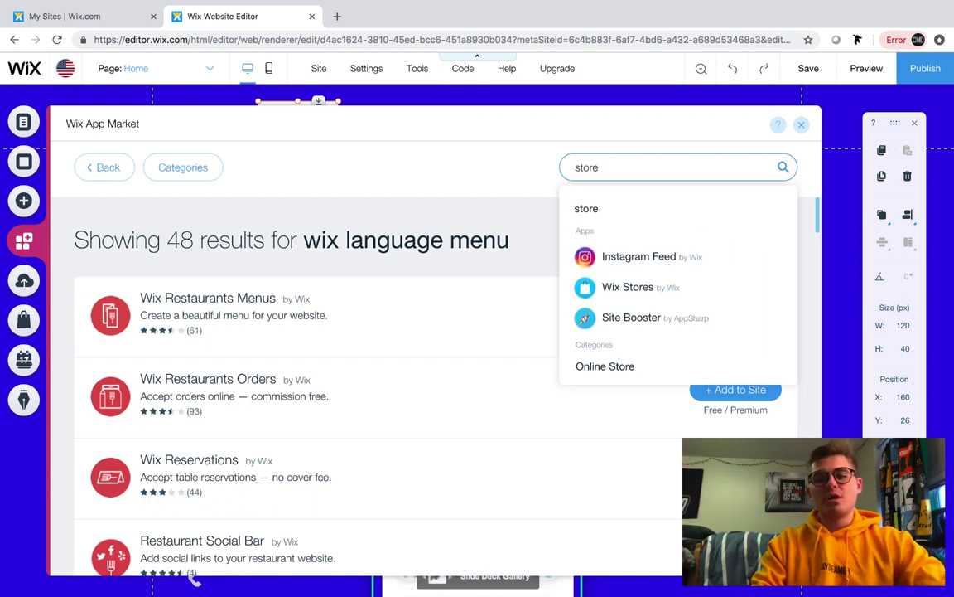
pyautogui.click(679, 254)
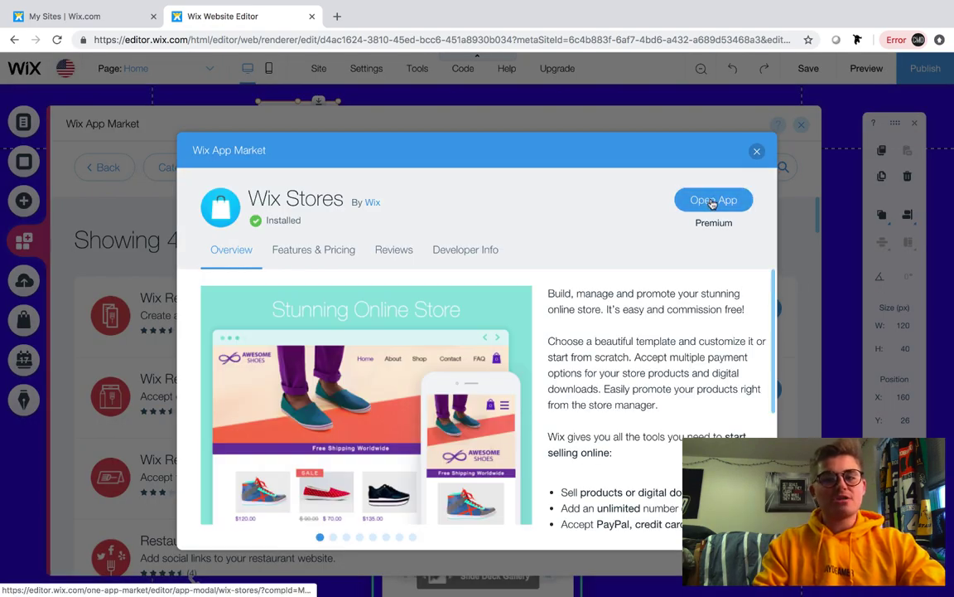
pyautogui.click(713, 201)
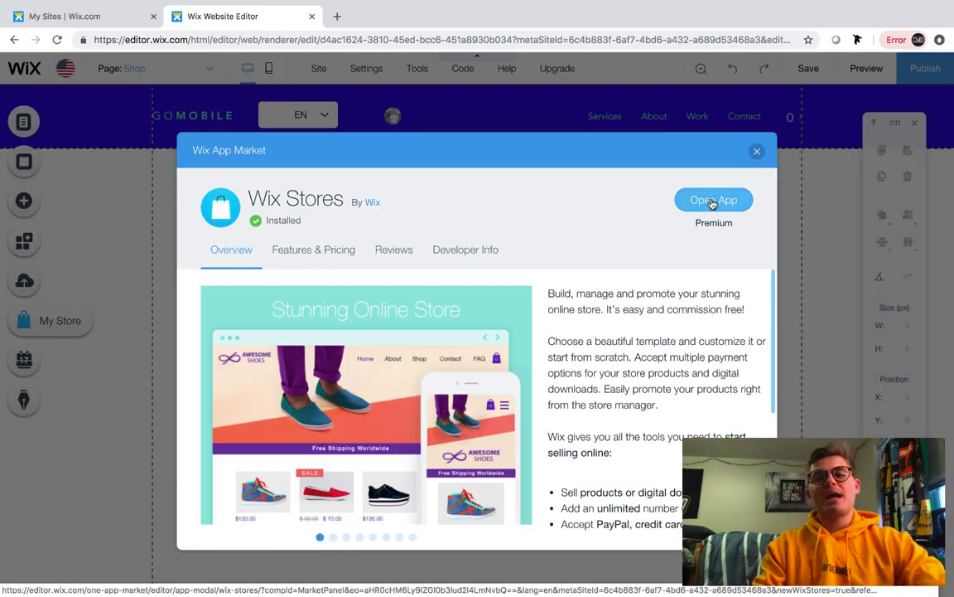
pyautogui.click(757, 151)
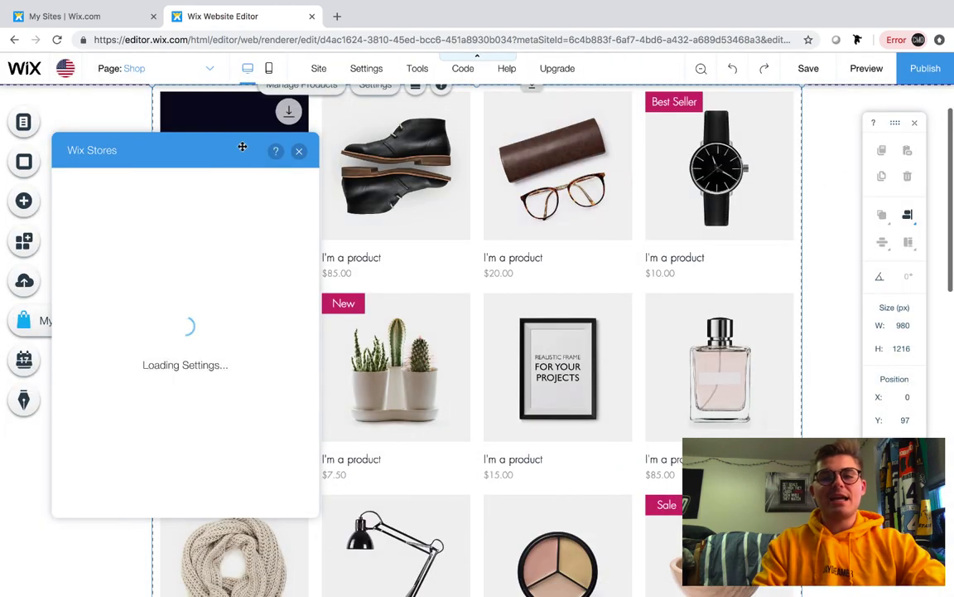
pyautogui.click(299, 150)
pyautogui.scroll(1, 798, 224)
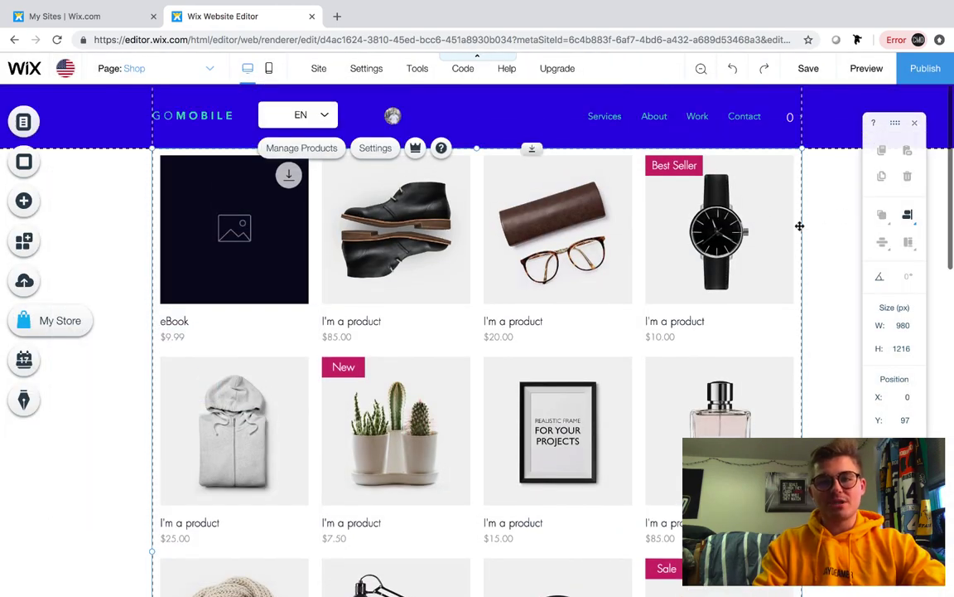
# - Examine the Shop product gallery's collection, layout, settings, design, filter and sorting options
pyautogui.click(816, 253)
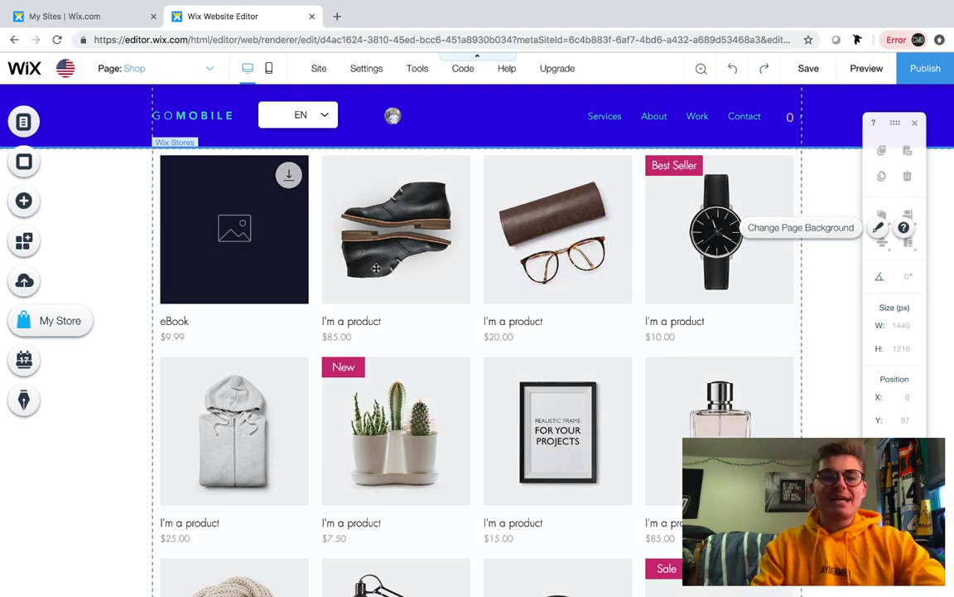
pyautogui.click(343, 242)
pyautogui.click(472, 247)
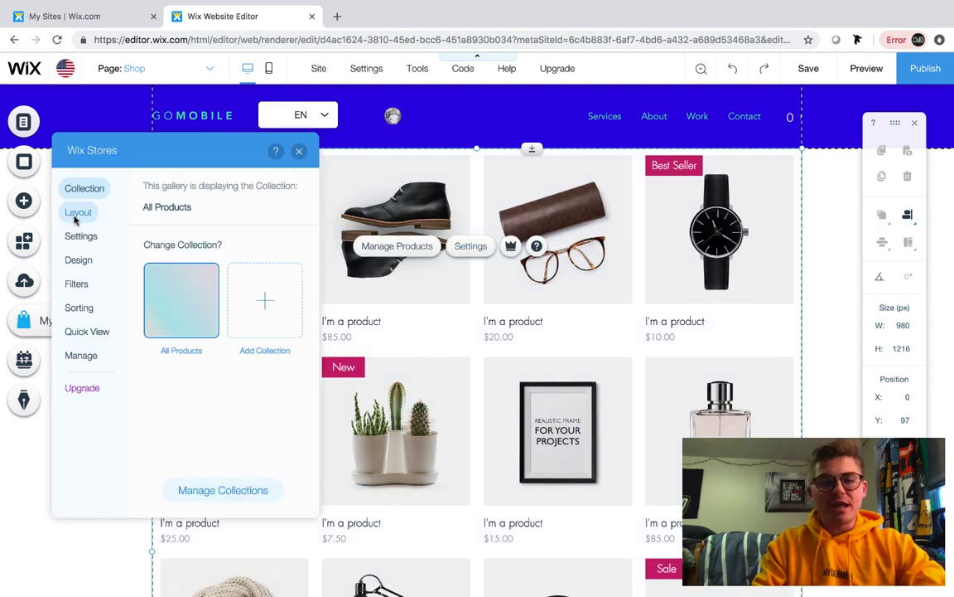
pyautogui.click(75, 215)
pyautogui.click(87, 188)
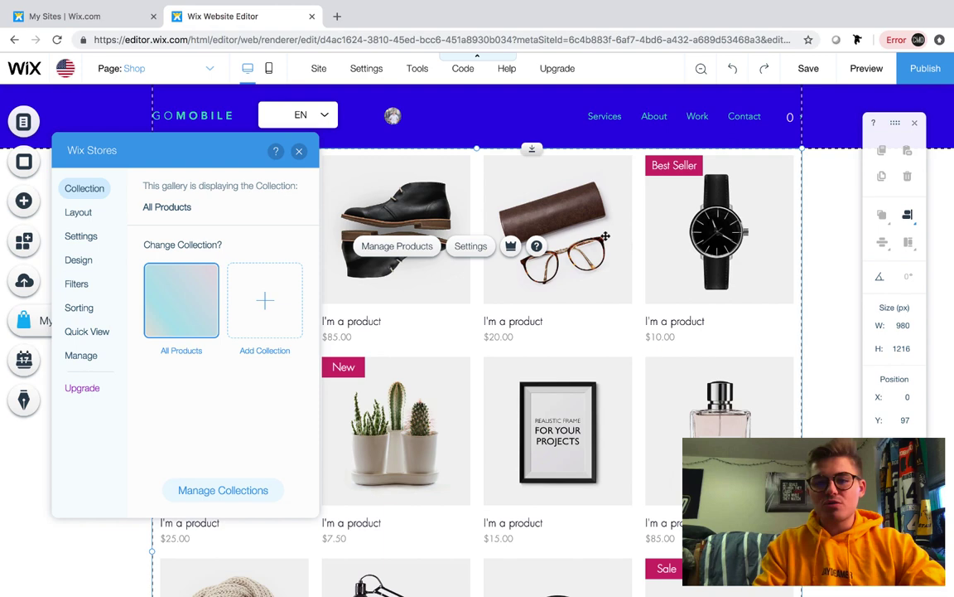
pyautogui.click(75, 237)
pyautogui.scroll(-2, 209, 335)
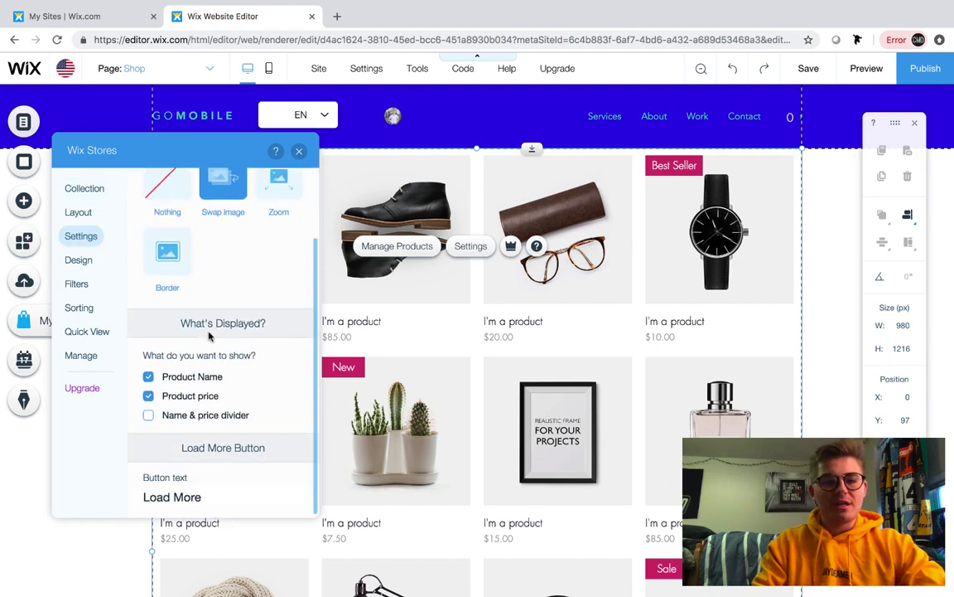
pyautogui.click(76, 262)
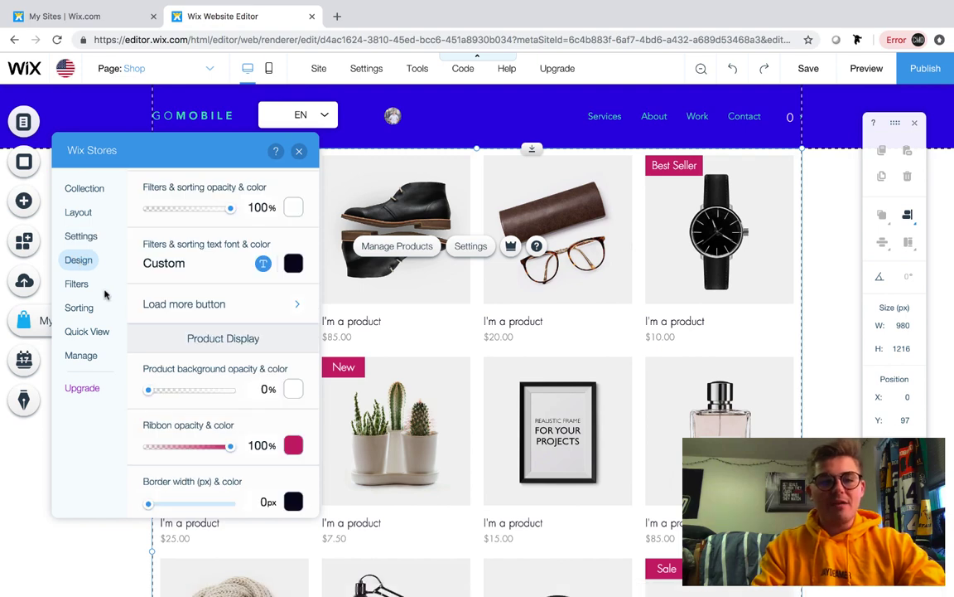
pyautogui.click(79, 285)
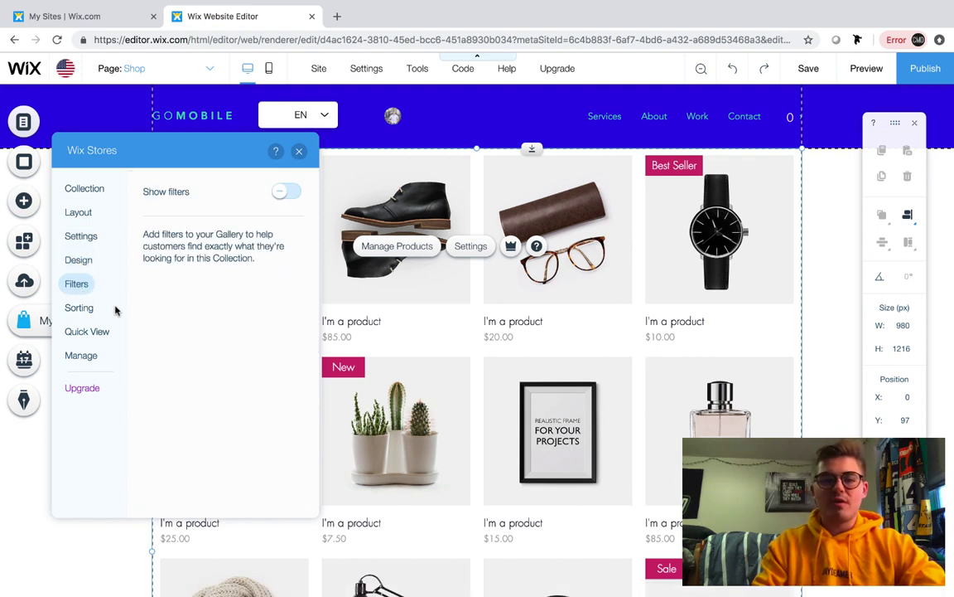
pyautogui.click(82, 307)
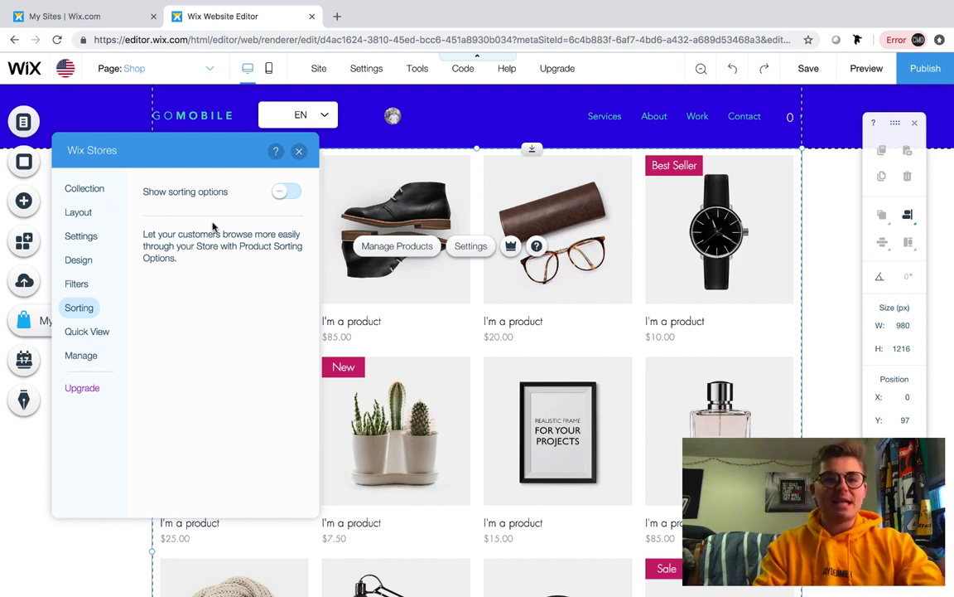
pyautogui.click(298, 151)
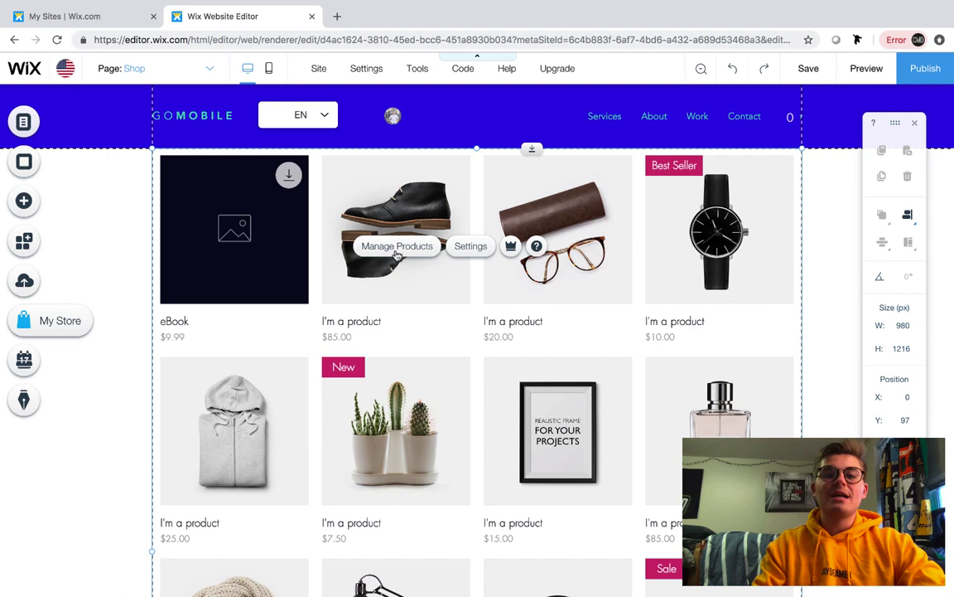
# - Open the product manager from the Shop gallery and start a new collection under the store's collections
pyautogui.click(397, 249)
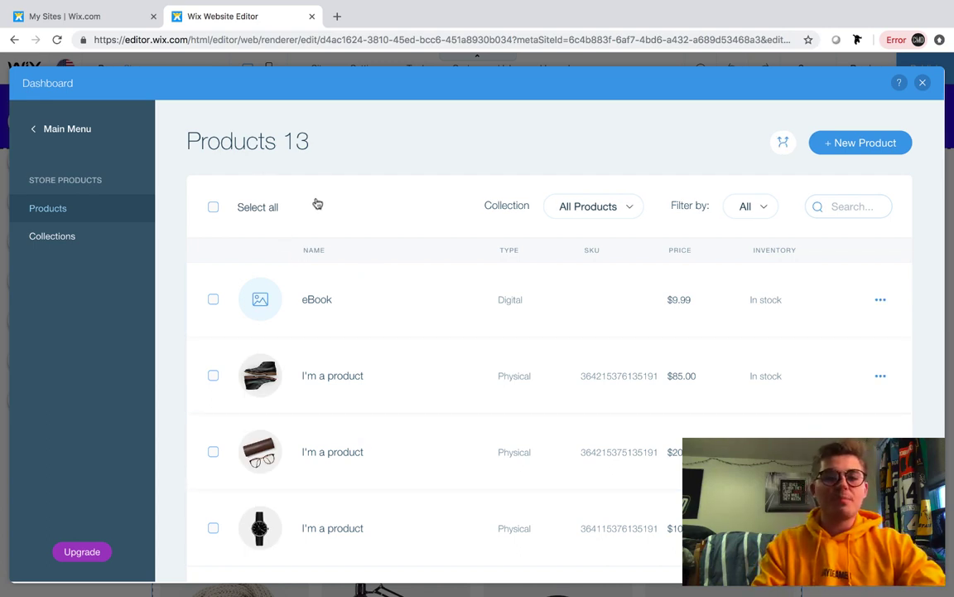
pyautogui.click(887, 147)
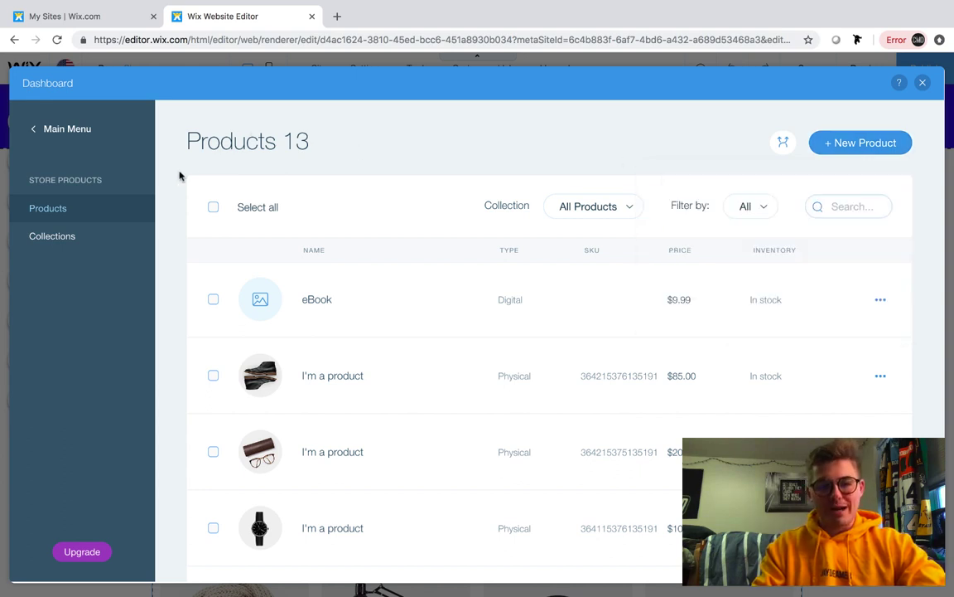
pyautogui.click(53, 239)
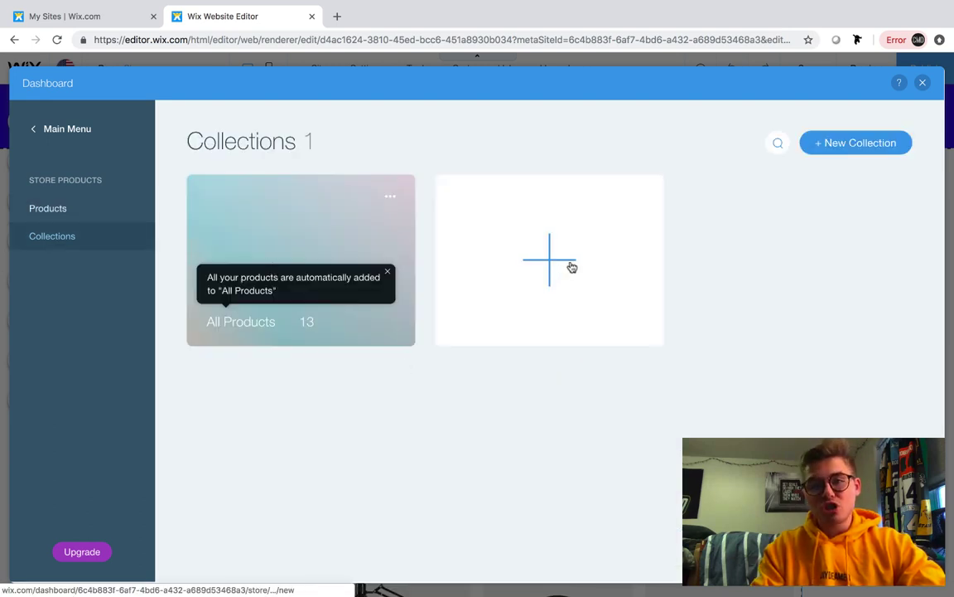
pyautogui.click(537, 257)
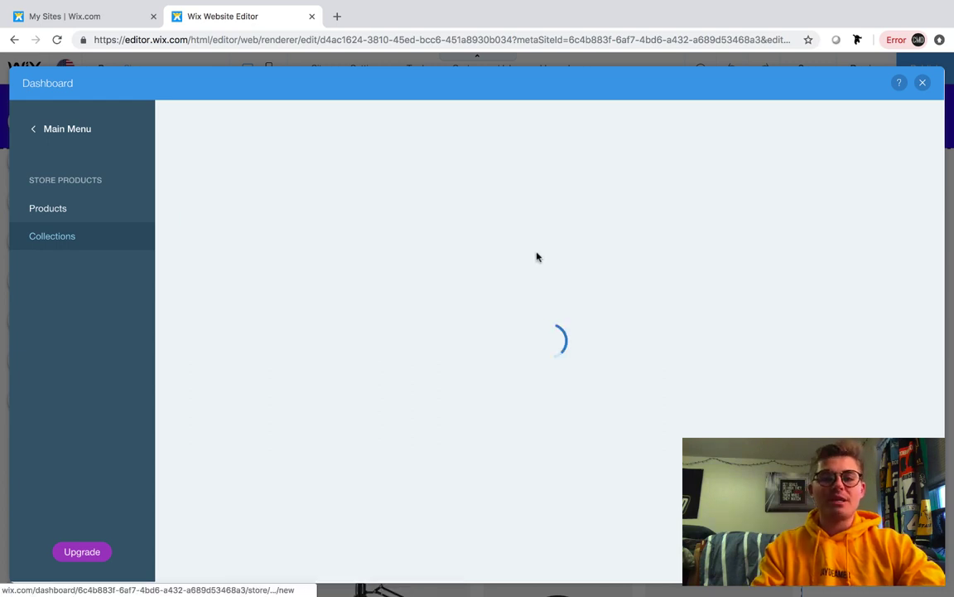
# - Name the new collection English - Collection 1
pyautogui.press('BackSpace')
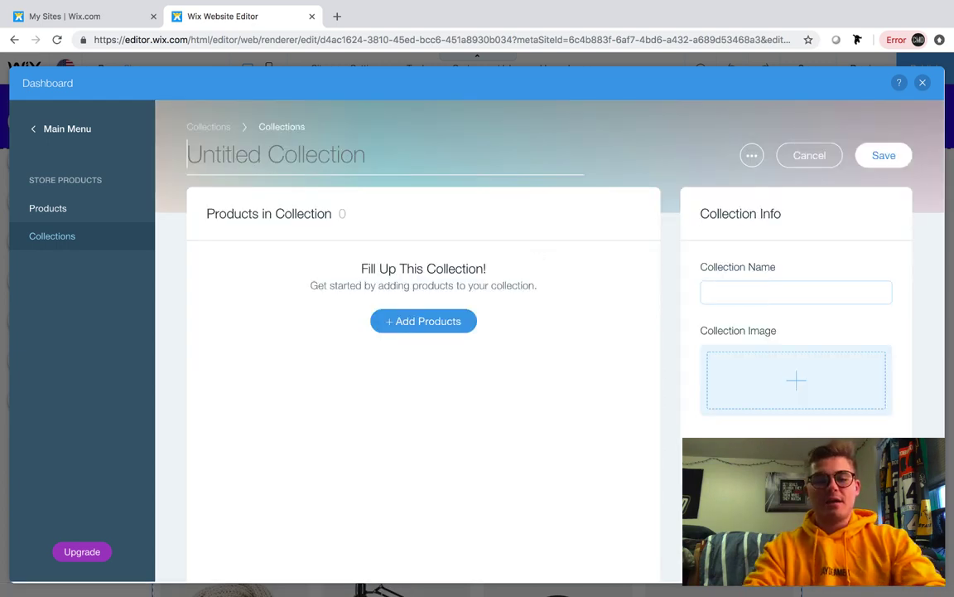
pyautogui.write('English ')
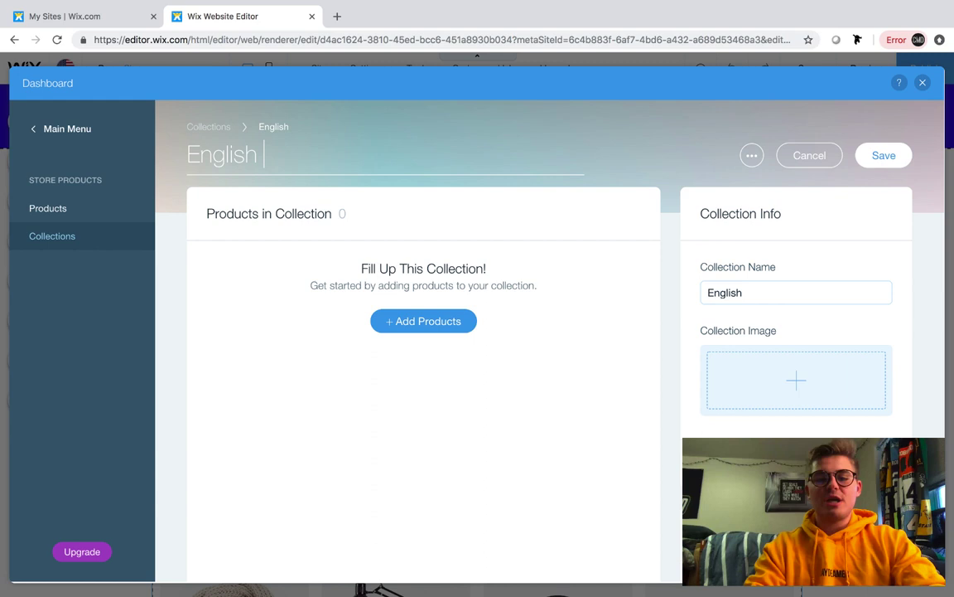
pyautogui.write('- Colec')
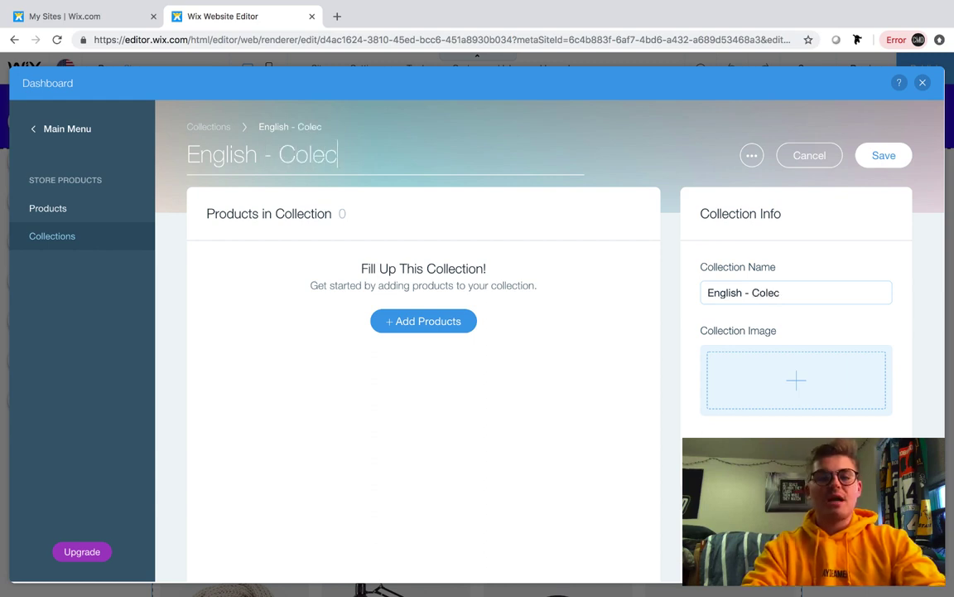
pyautogui.press('BackSpace')
pyautogui.press('BackSpace')
pyautogui.write(';ecti')
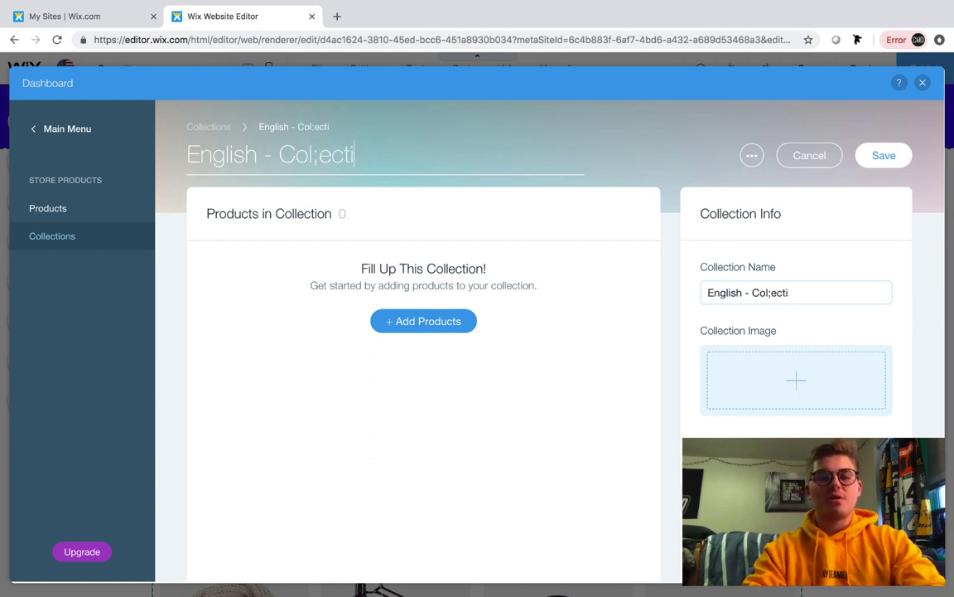
pyautogui.press('BackSpace')
pyautogui.press('BackSpace')
pyautogui.press('BackSpace')
pyautogui.press('BackSpace')
pyautogui.press('BackSpace')
pyautogui.write(';e')
pyautogui.press('BackSpace')
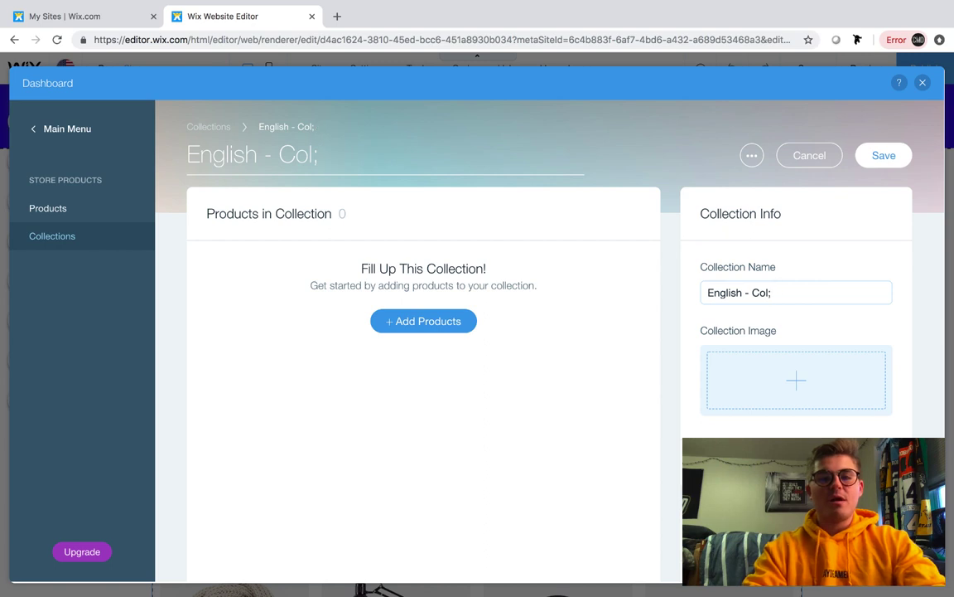
pyautogui.write('lection 1')
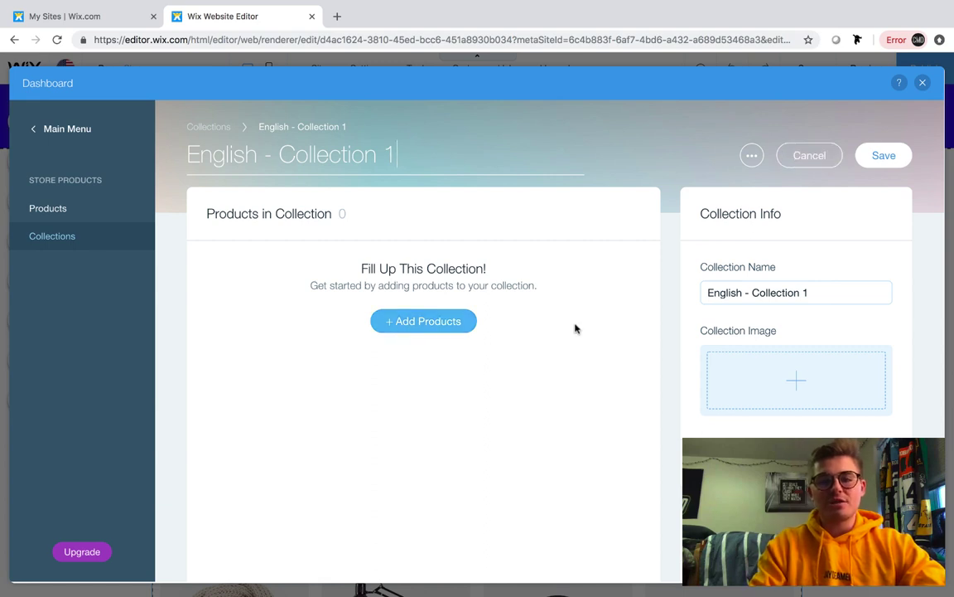
# - Add the black boots, eyeglasses and wristwatch products to the English collection
pyautogui.click(426, 322)
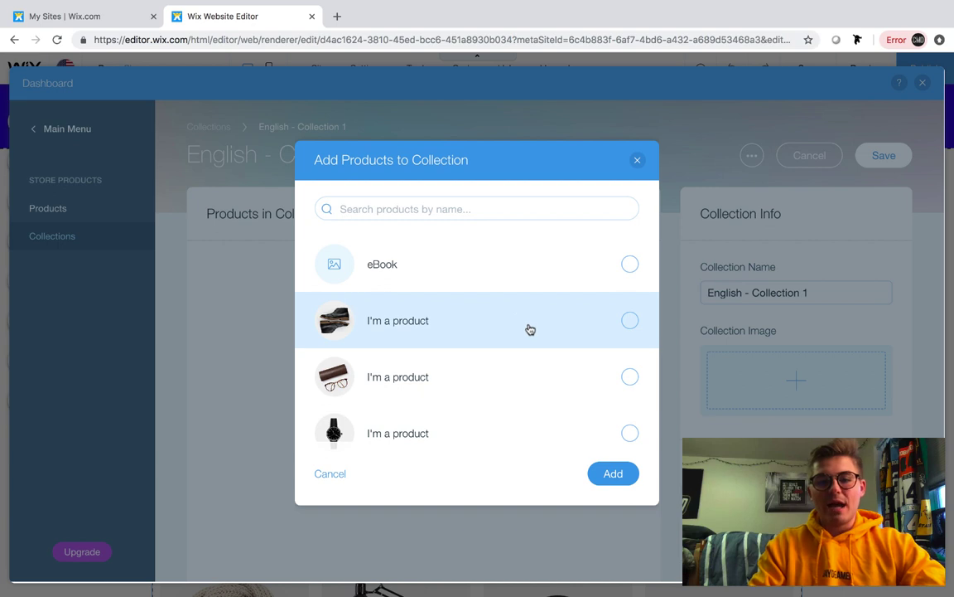
pyautogui.click(532, 333)
pyautogui.click(539, 384)
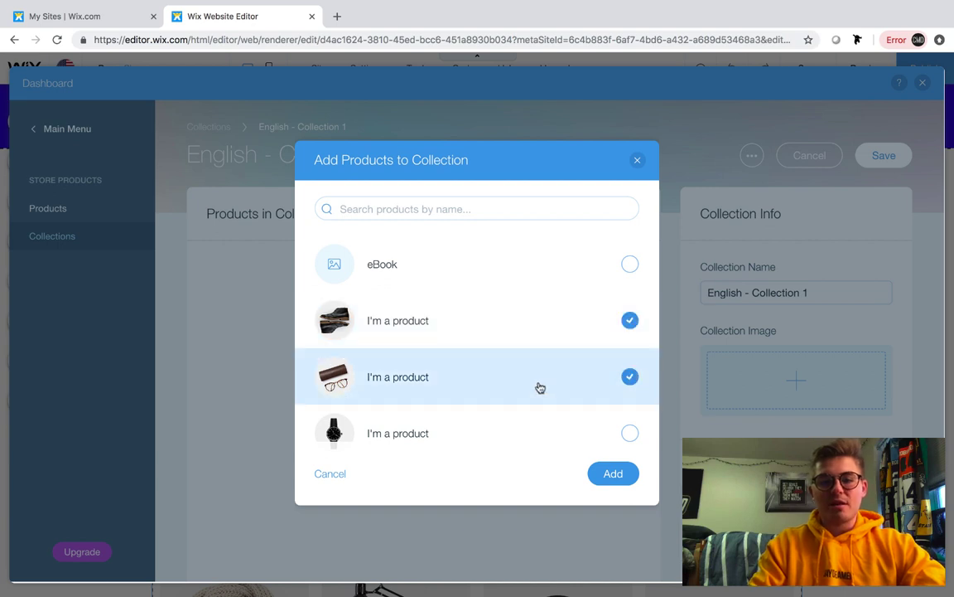
pyautogui.click(471, 437)
pyautogui.click(612, 473)
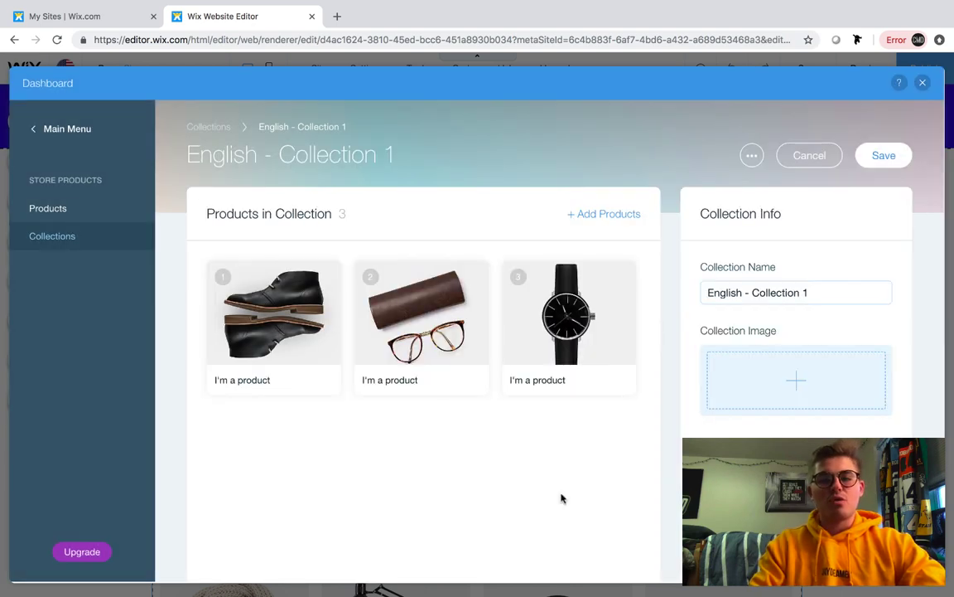
# - Save the English collection and dismiss the offer to add it to the site
pyautogui.scroll(-3, 803, 331)
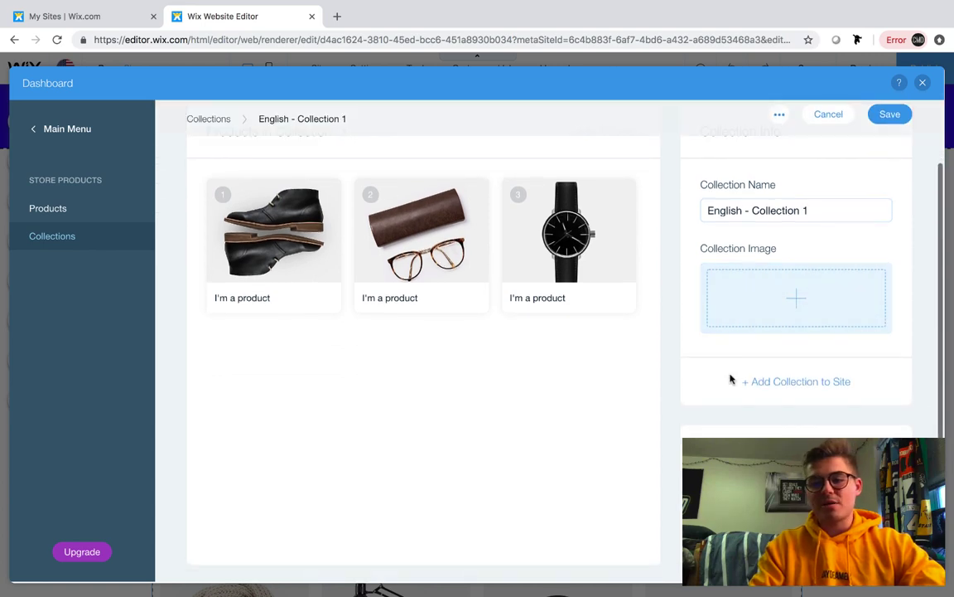
pyautogui.scroll(5, 891, 186)
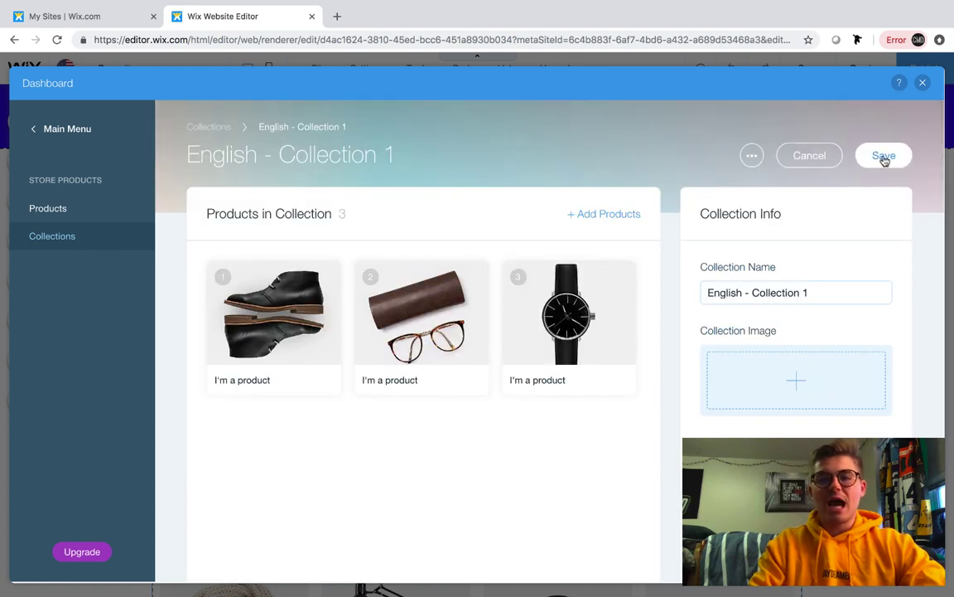
pyautogui.click(886, 158)
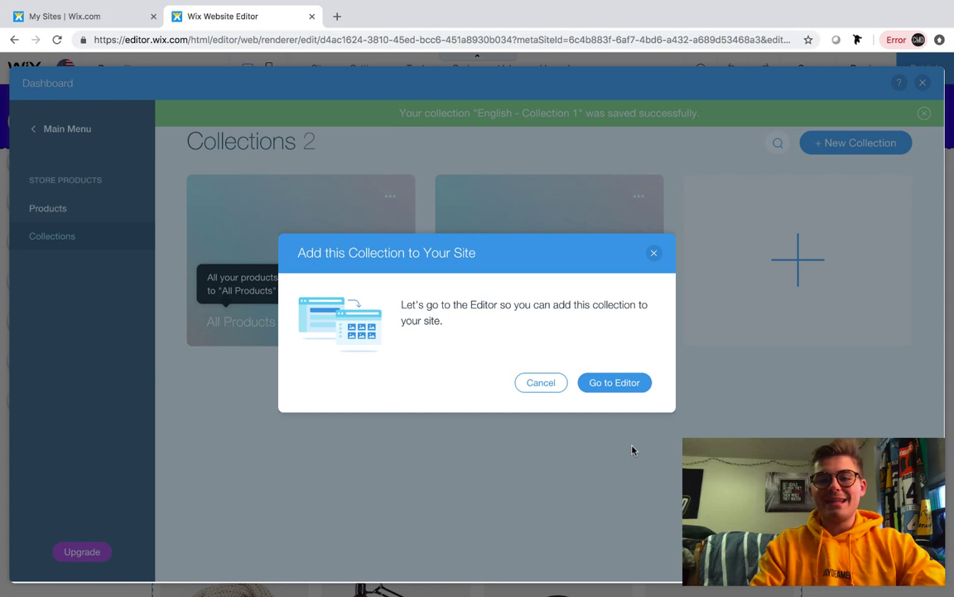
pyautogui.click(654, 253)
# - Start another new collection and name it Spanish - Collection 1
pyautogui.click(805, 264)
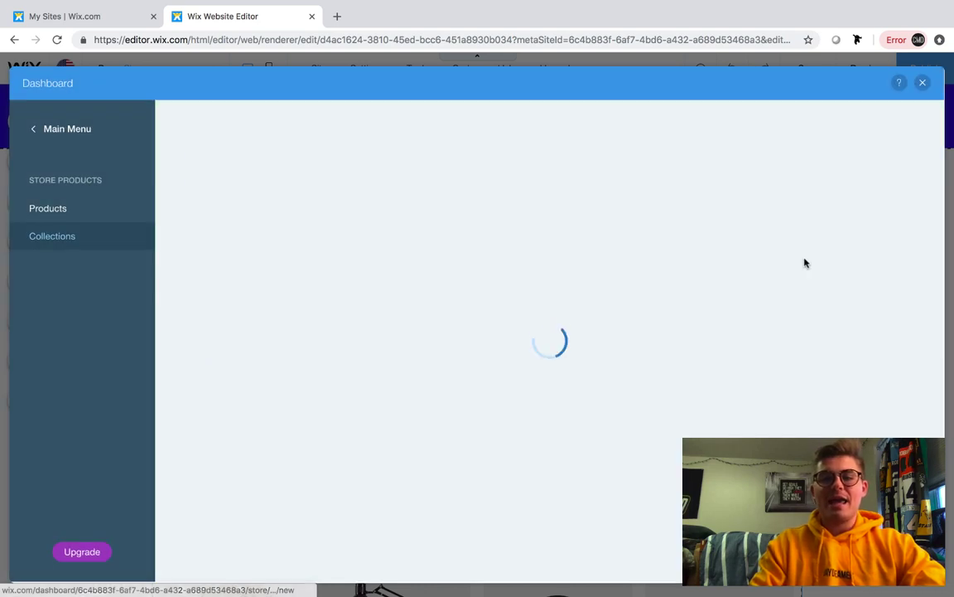
pyautogui.write('Sp')
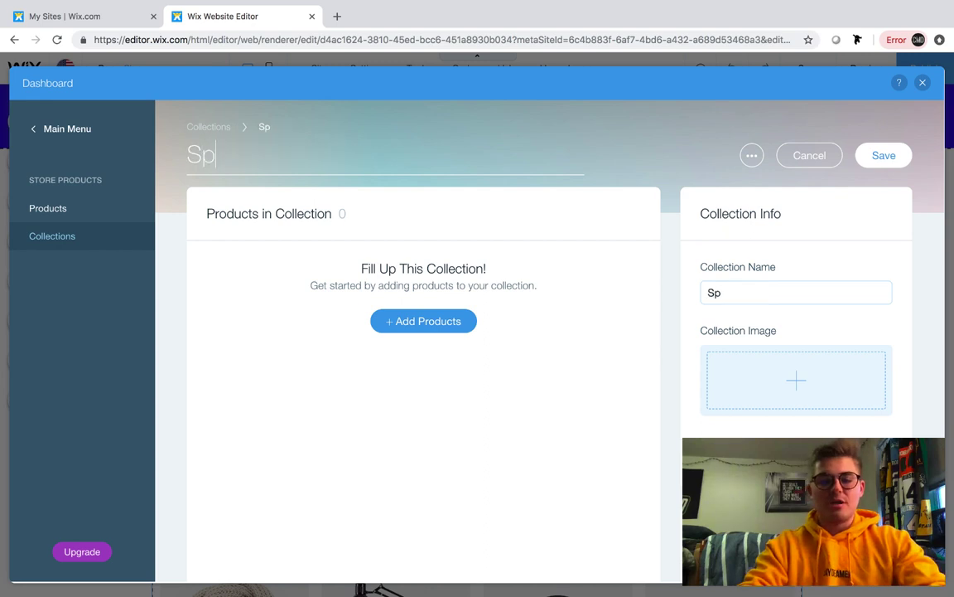
pyautogui.write('anish - Collection 1')
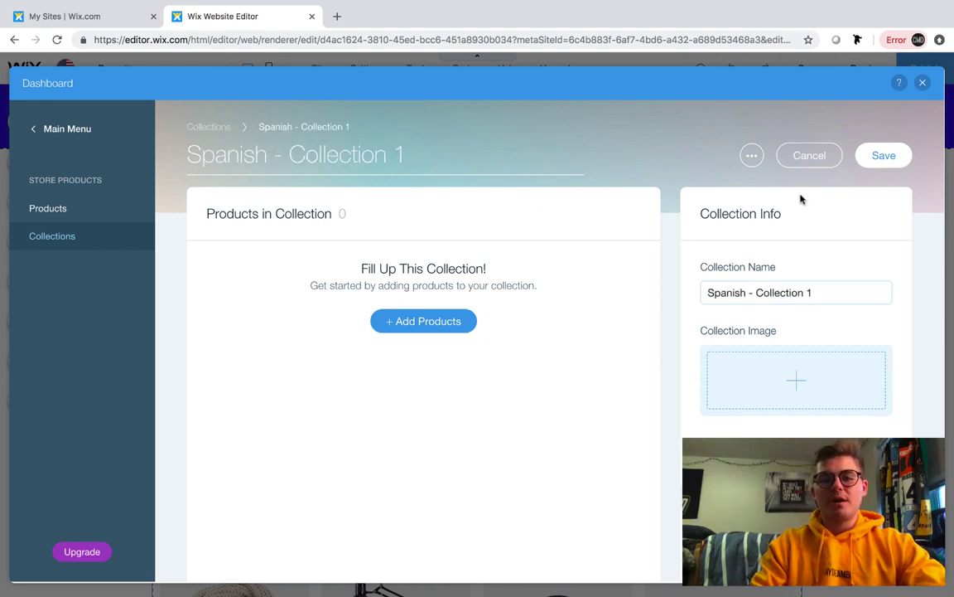
# - Add the eBook, desk lamp and picture frame products to the Spanish collection, and save it without adding it to the site
pyautogui.click(437, 321)
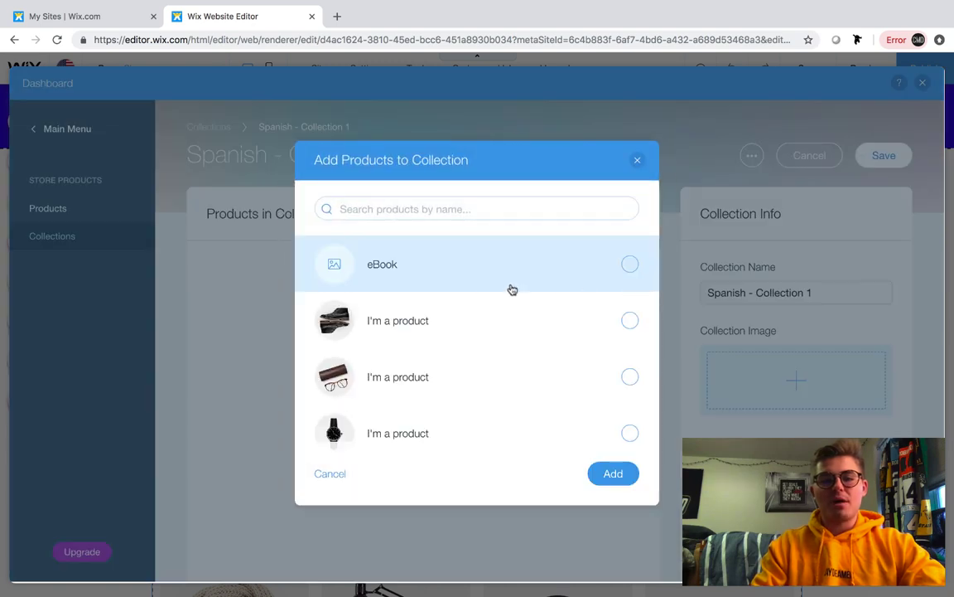
pyautogui.click(458, 251)
pyautogui.scroll(-4, 489, 336)
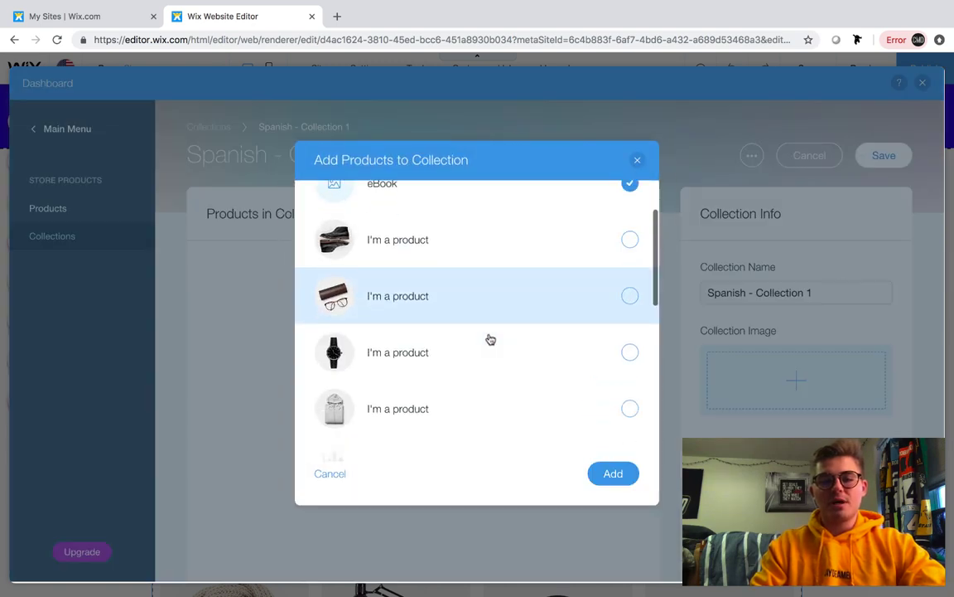
pyautogui.scroll(-4, 490, 339)
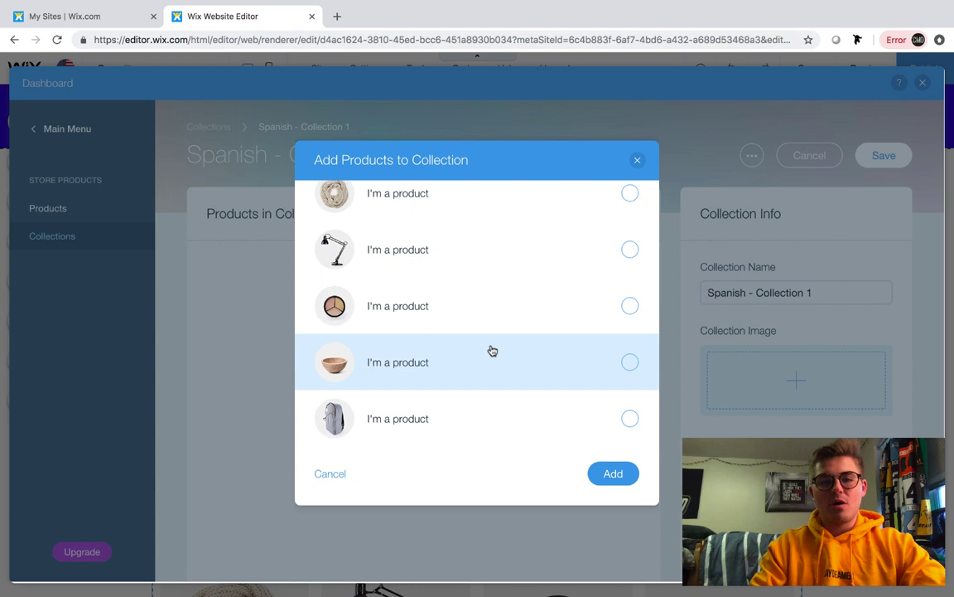
pyautogui.scroll(1, 490, 351)
pyautogui.click(454, 321)
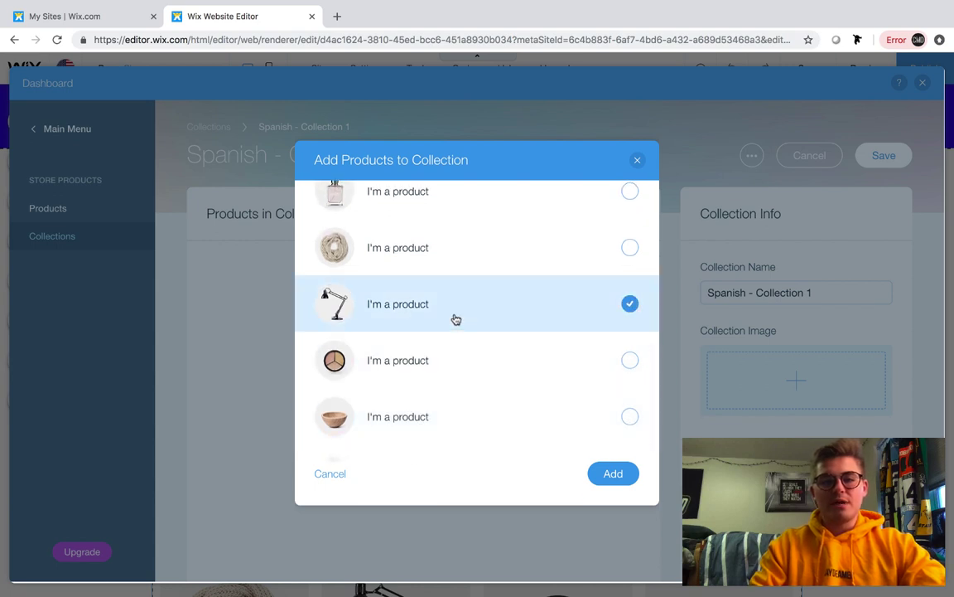
pyautogui.scroll(2, 456, 320)
pyautogui.scroll(1, 439, 307)
pyautogui.click(416, 251)
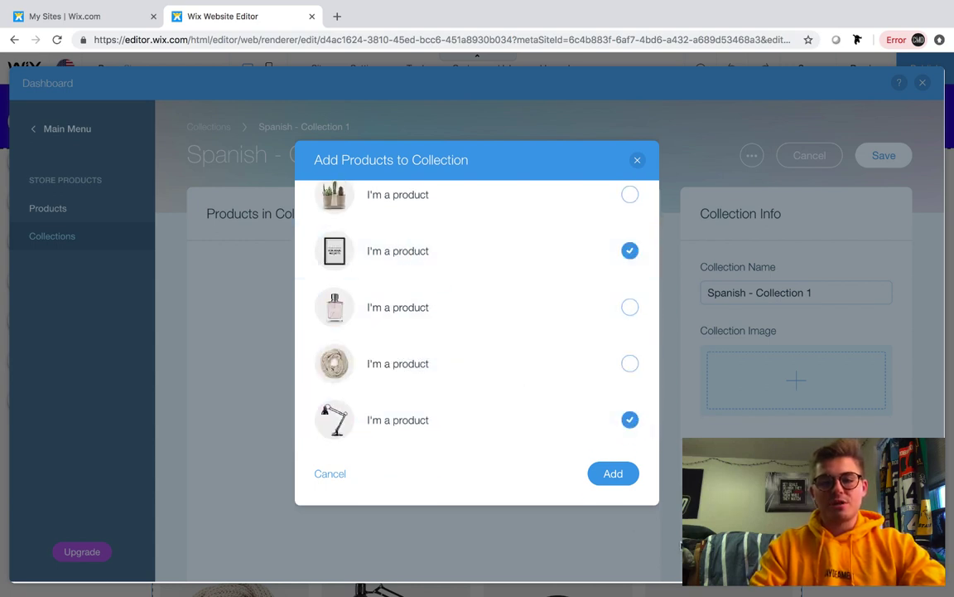
pyautogui.click(638, 478)
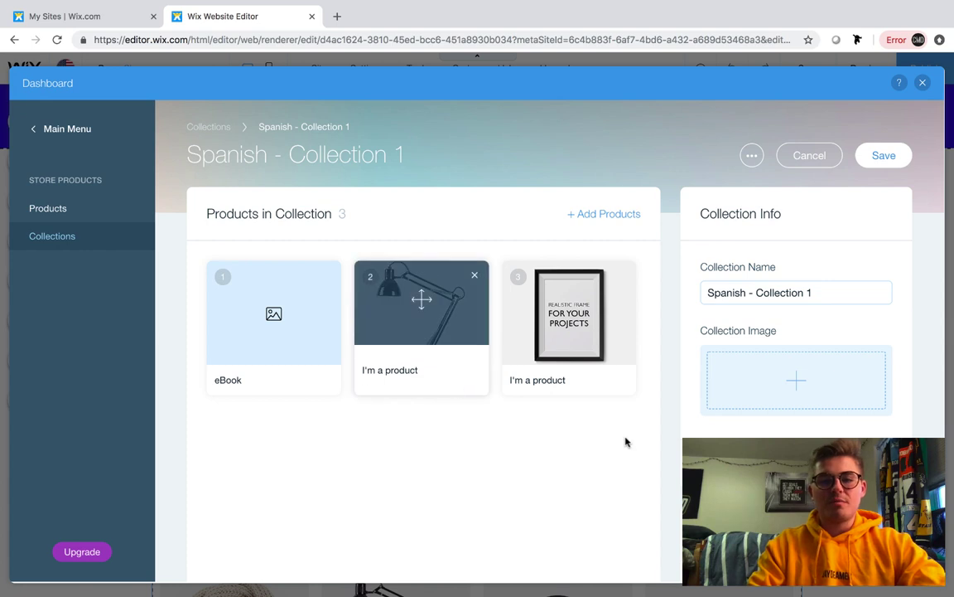
pyautogui.click(894, 166)
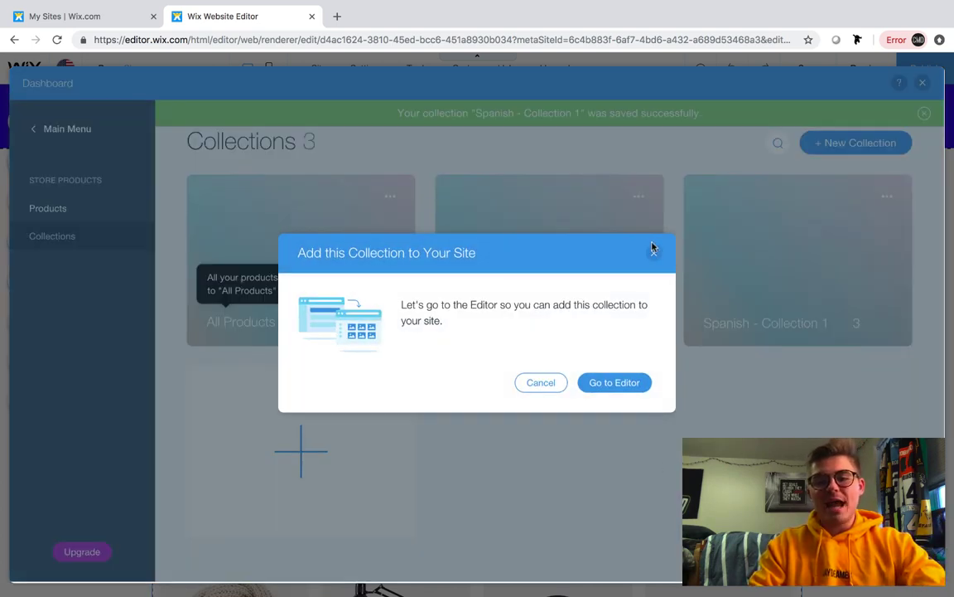
pyautogui.click(653, 247)
# - Review the products in English - Collection 1 and in Spanish - Collection 1
pyautogui.click(589, 266)
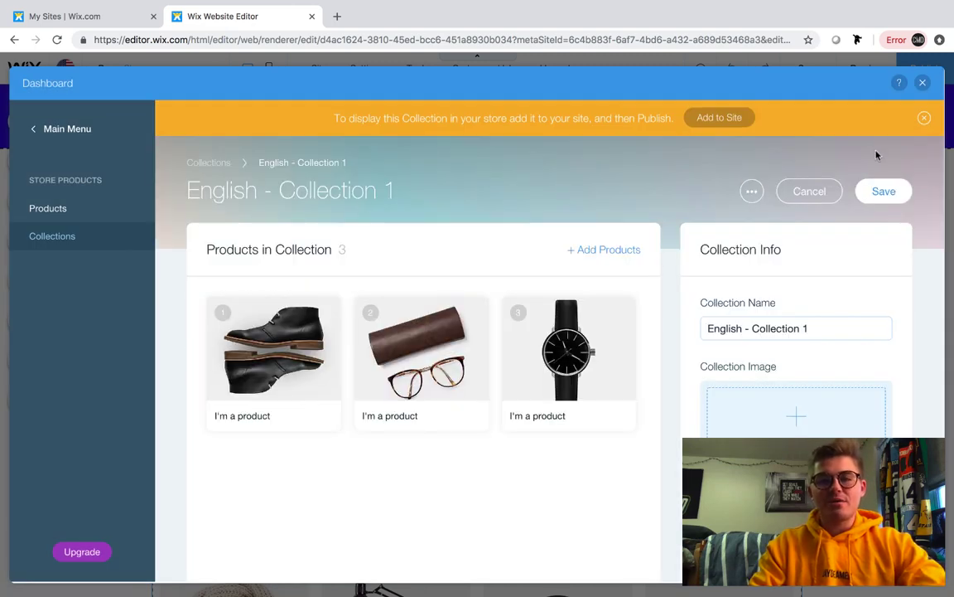
pyautogui.click(923, 120)
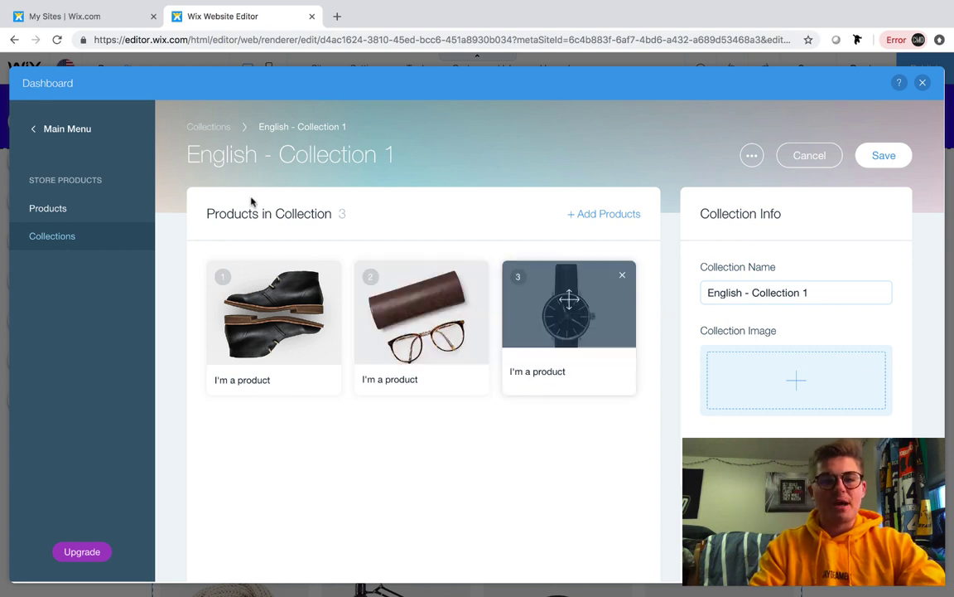
pyautogui.click(220, 129)
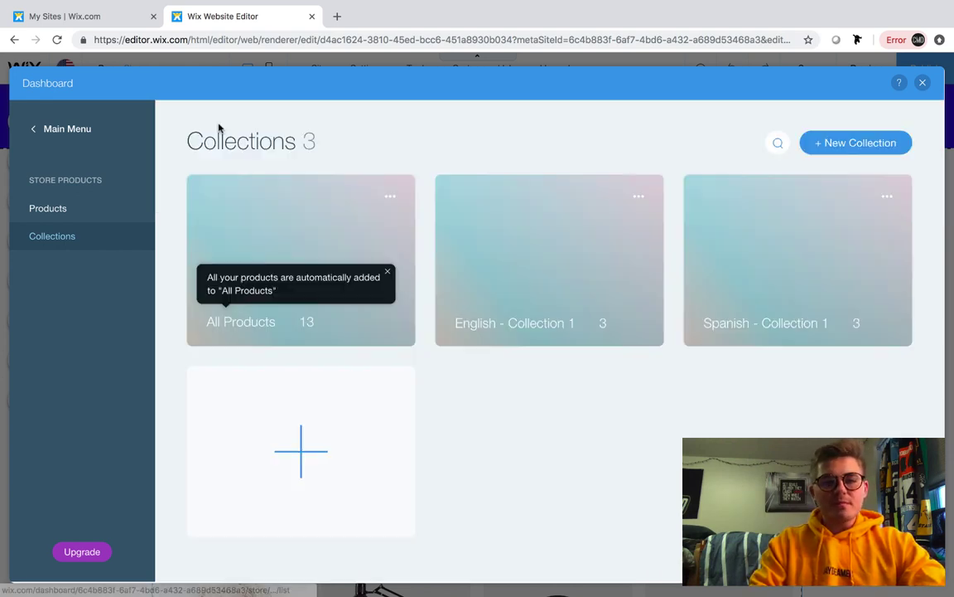
pyautogui.click(780, 275)
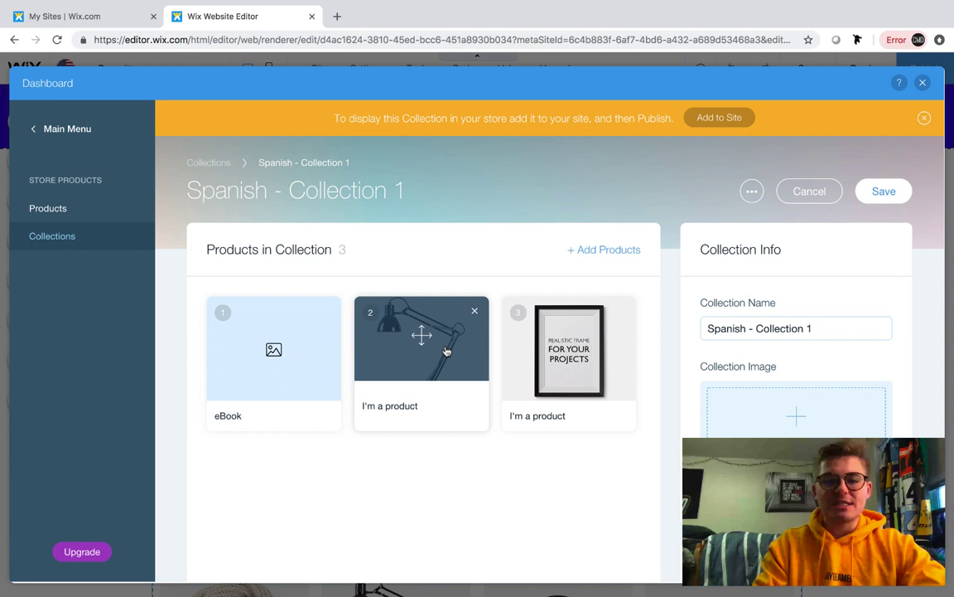
# - Rename the eBook product as Hola in the store's products and save it
pyautogui.click(62, 213)
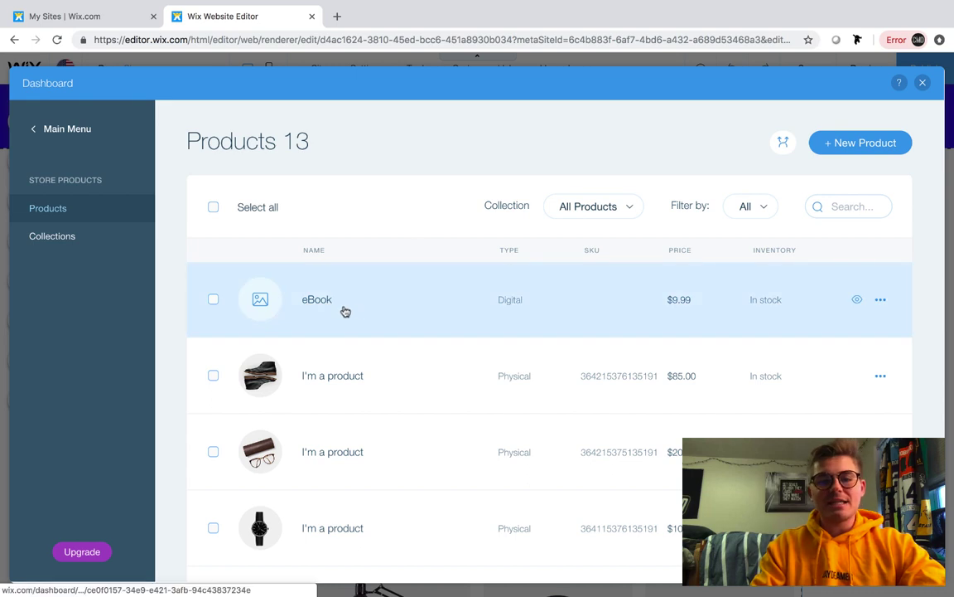
pyautogui.click(342, 308)
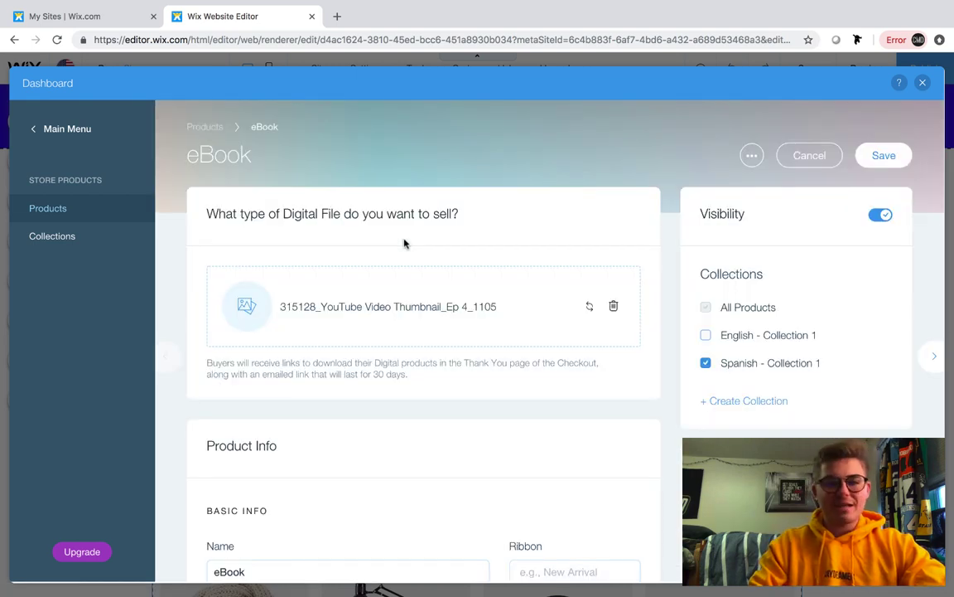
pyautogui.click(241, 153)
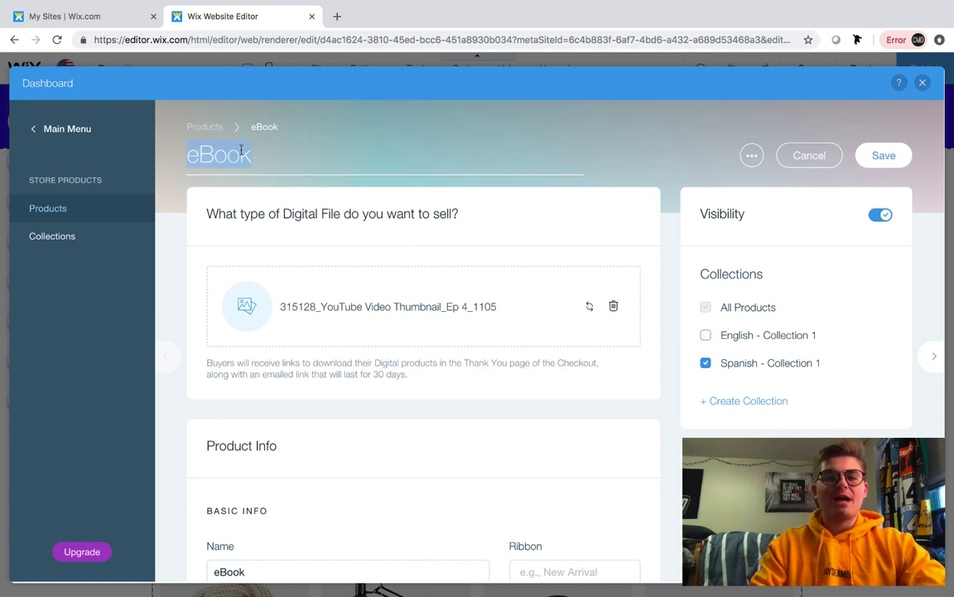
pyautogui.hotkey('ctrl', 'a')
pyautogui.press('BackSpace')
pyautogui.write('Holas')
pyautogui.press('BackSpace')
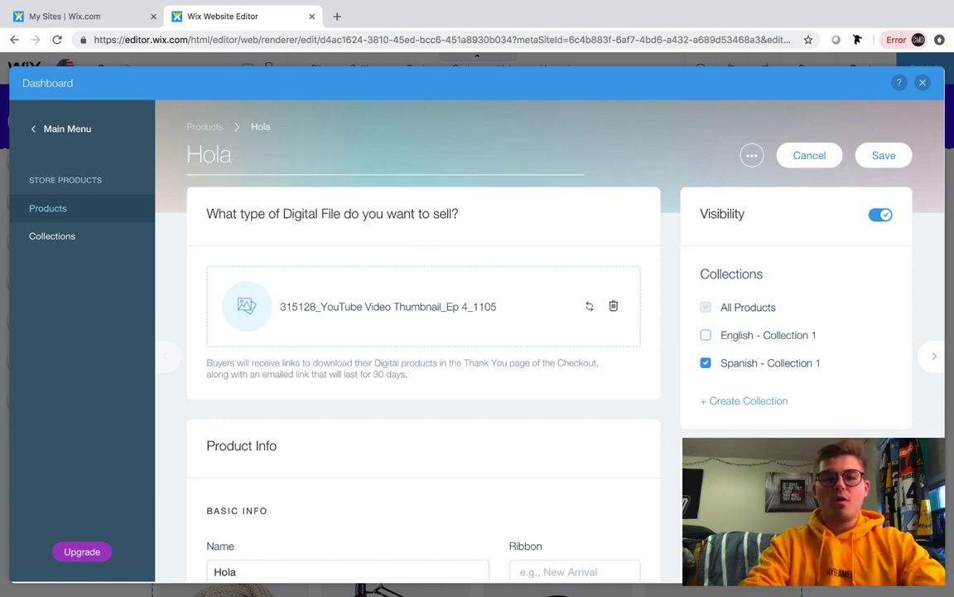
pyautogui.click(899, 157)
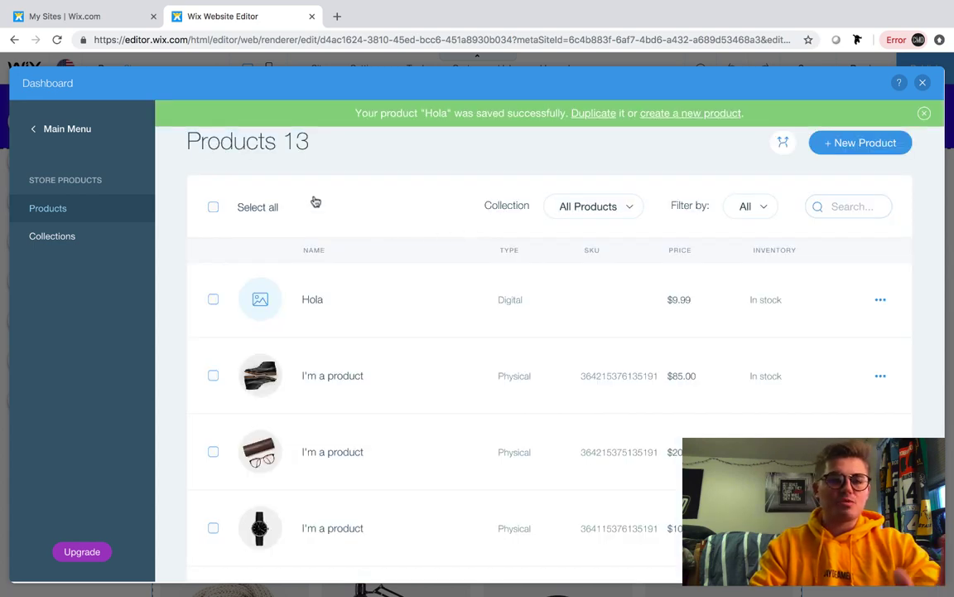
# - Rename the picture frame product as Amigos and save it
pyautogui.scroll(-5, 205, 348)
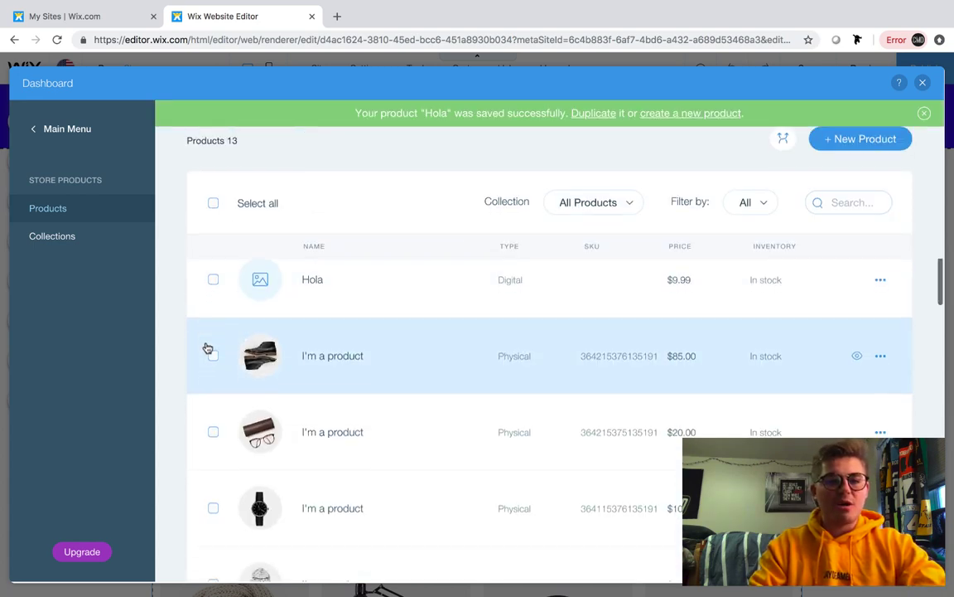
pyautogui.scroll(-2, 207, 348)
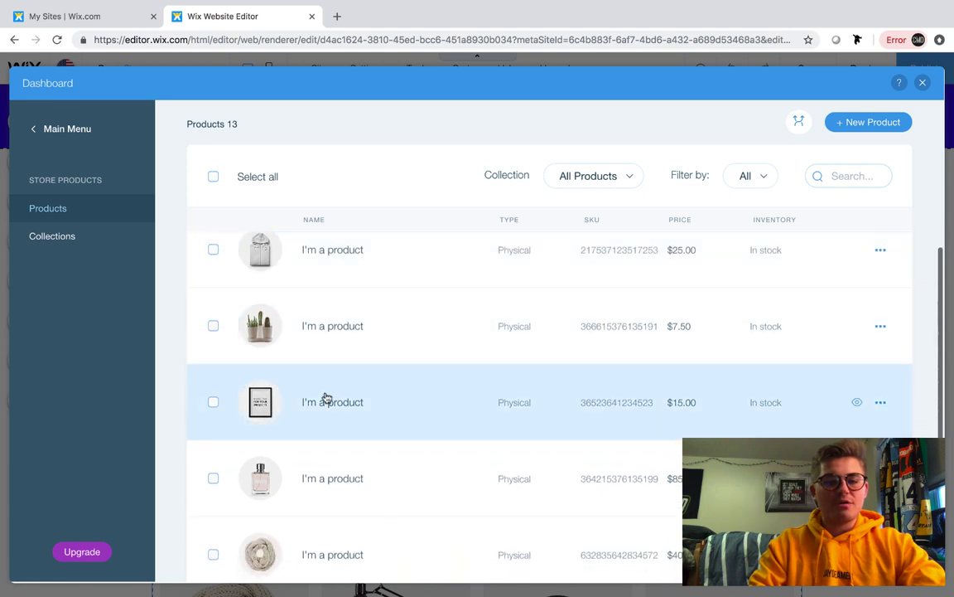
pyautogui.click(332, 399)
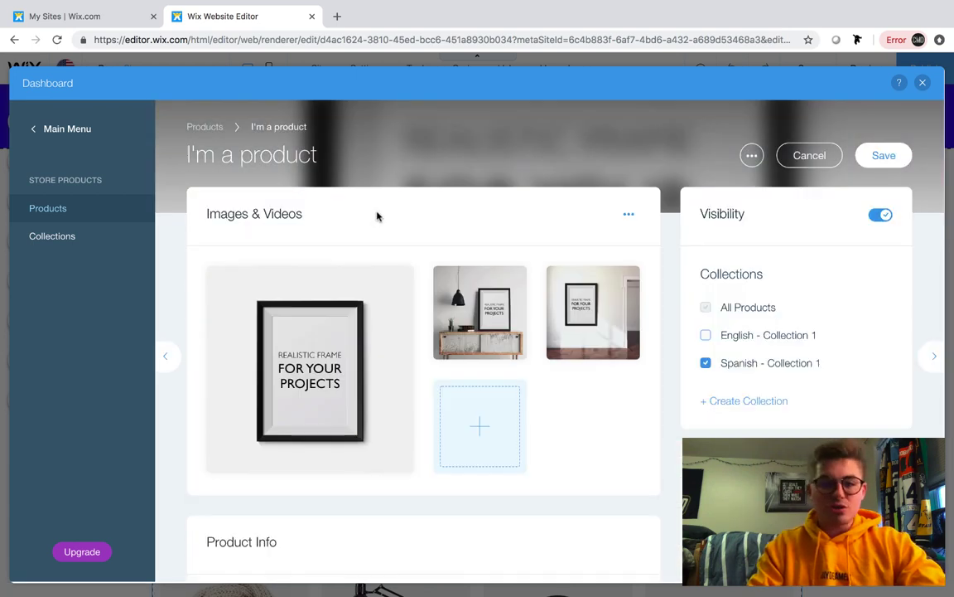
pyautogui.tripleClick(265, 143)
pyautogui.press('BackSpace')
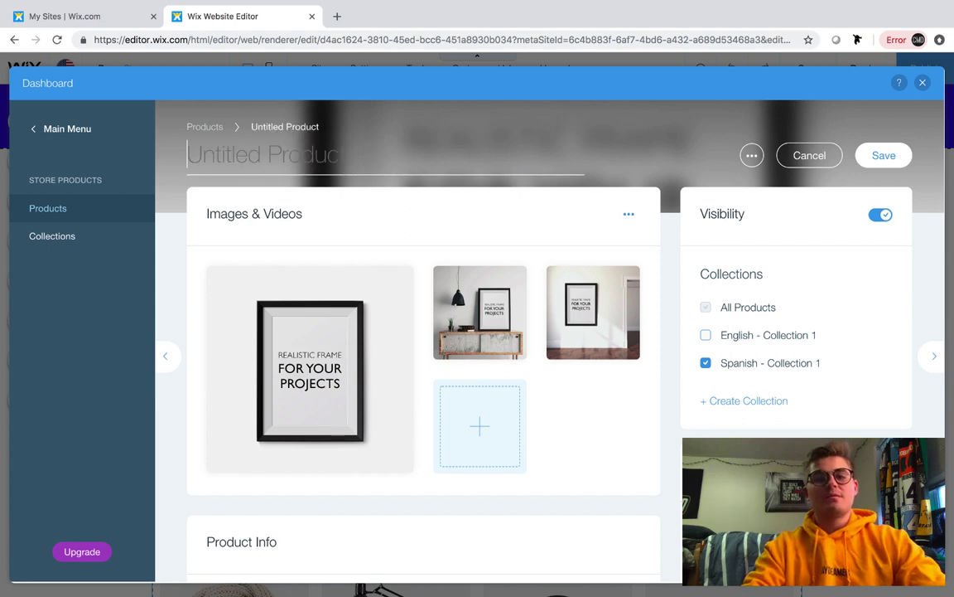
pyautogui.write('Amigos')
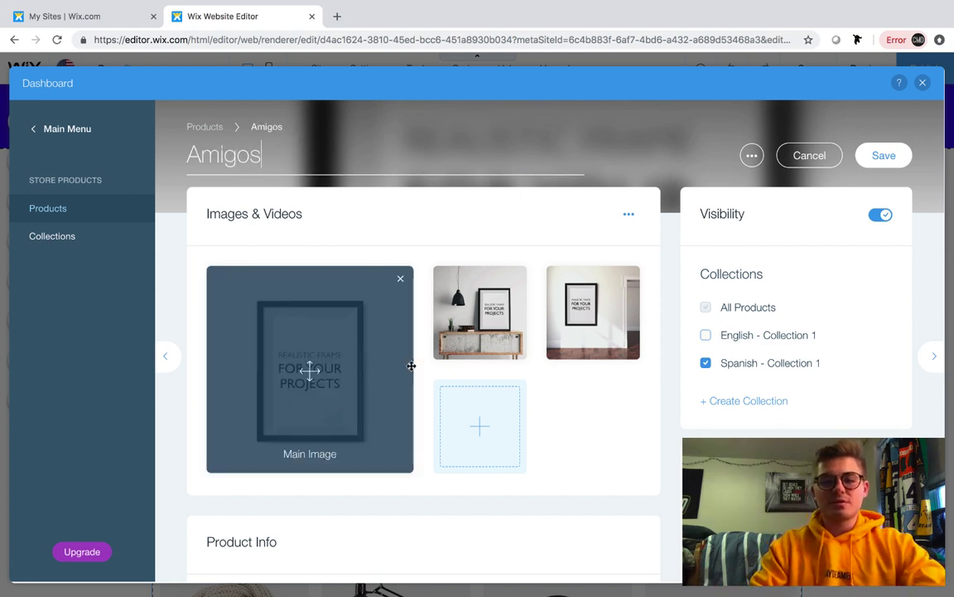
pyautogui.scroll(-3, 310, 371)
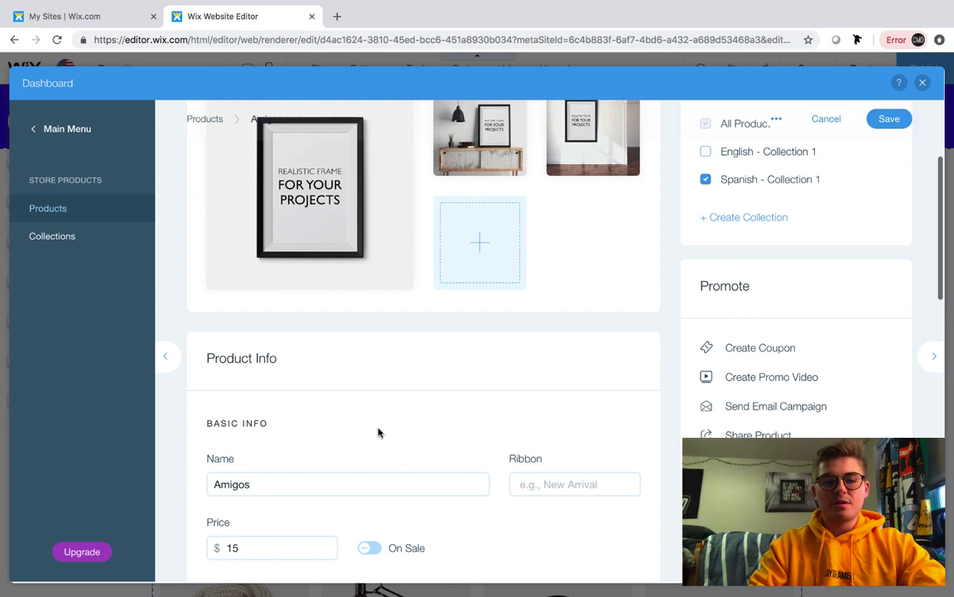
pyautogui.click(889, 116)
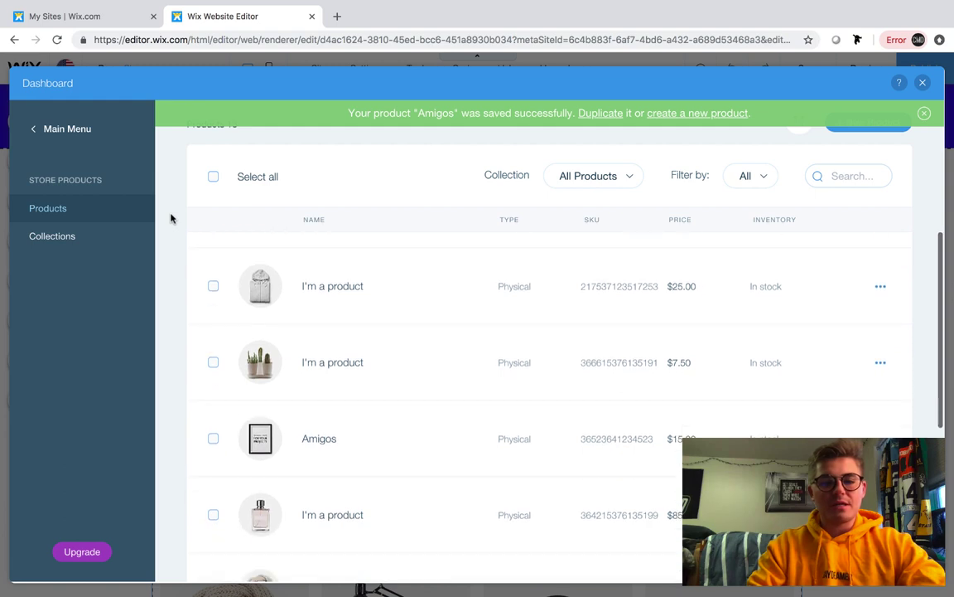
# - Rename the desk lamp product as Trabajo, save it and close the store dashboard
pyautogui.click(361, 477)
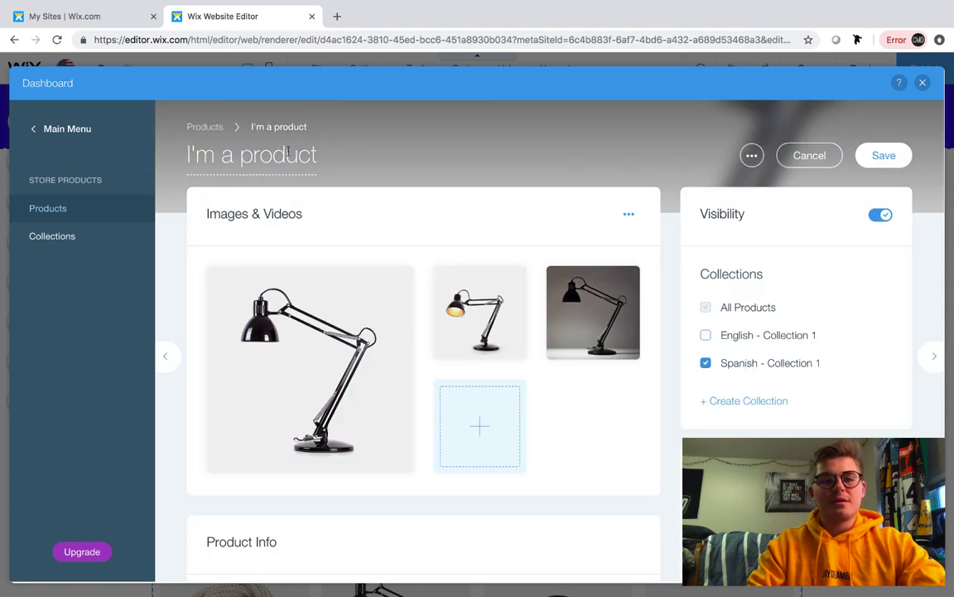
pyautogui.click(287, 154)
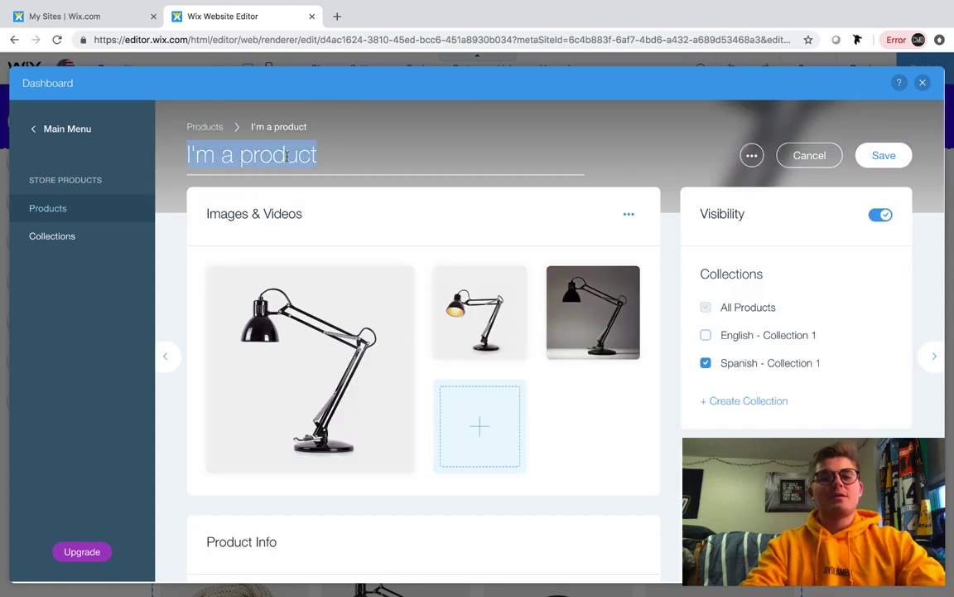
pyautogui.press('BackSpace')
pyautogui.write('Trabaj')
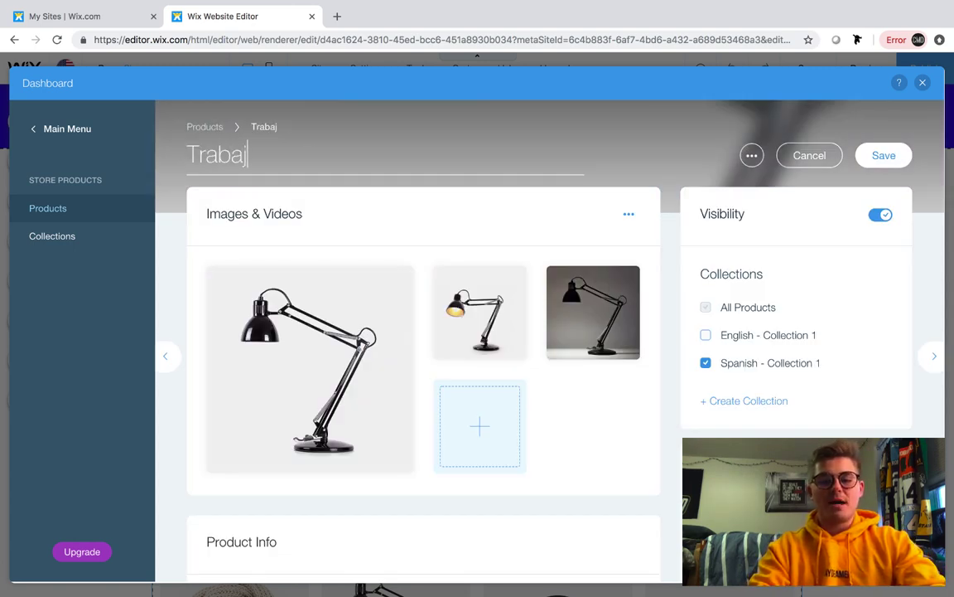
pyautogui.write('o')
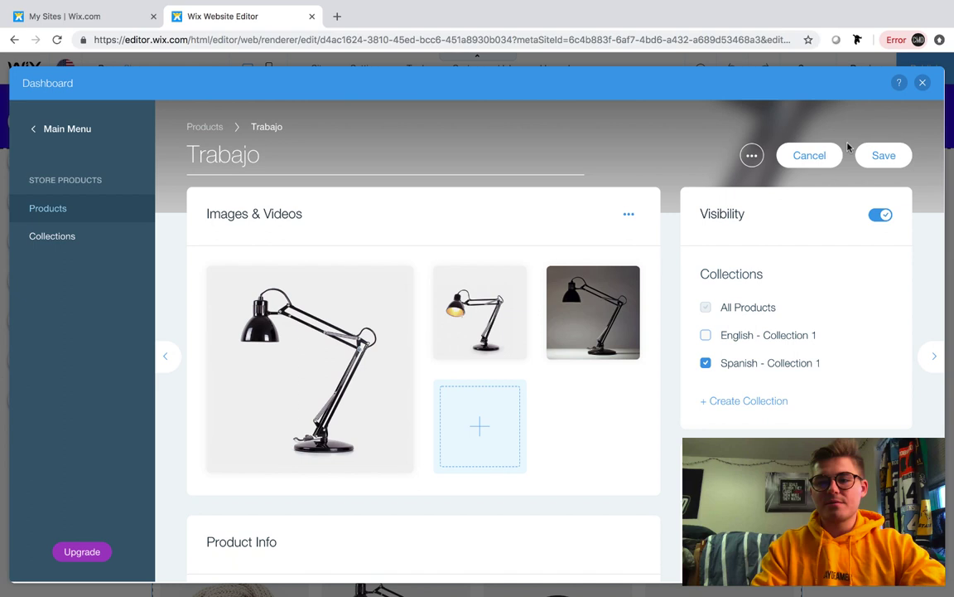
pyautogui.click(878, 154)
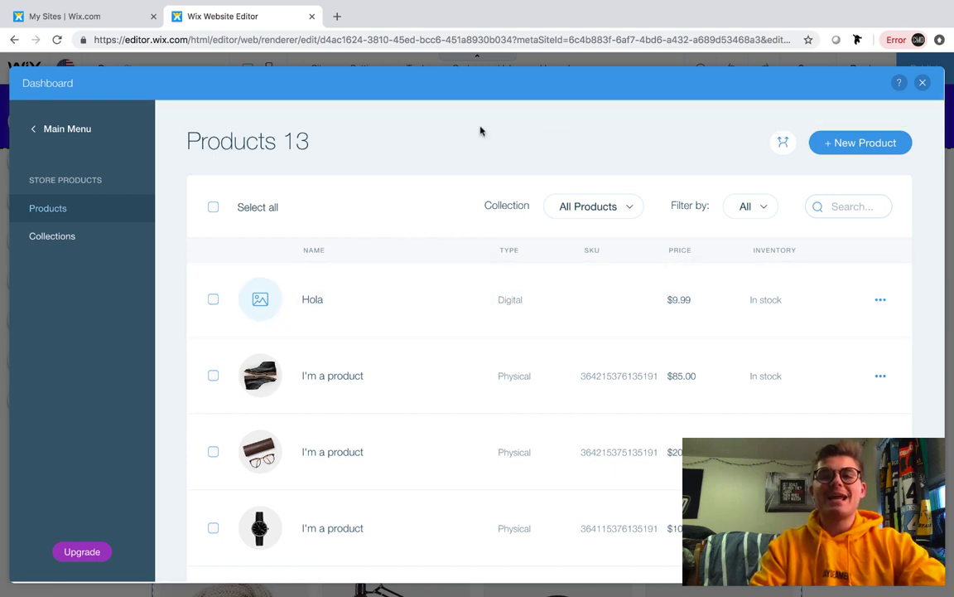
pyautogui.click(923, 84)
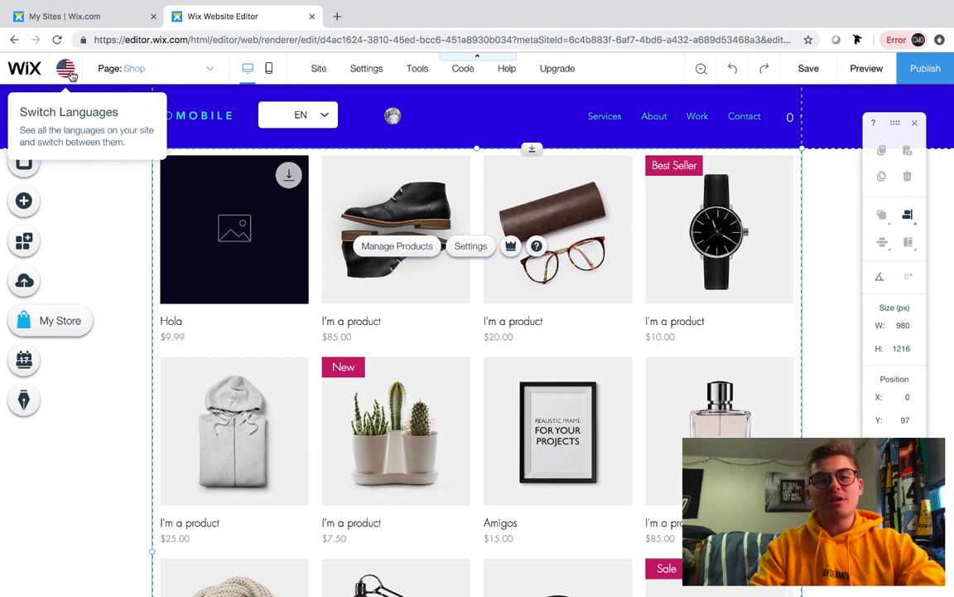
# - Switch the editor to the Spanish version of the site and open its Shop page
pyautogui.click(66, 69)
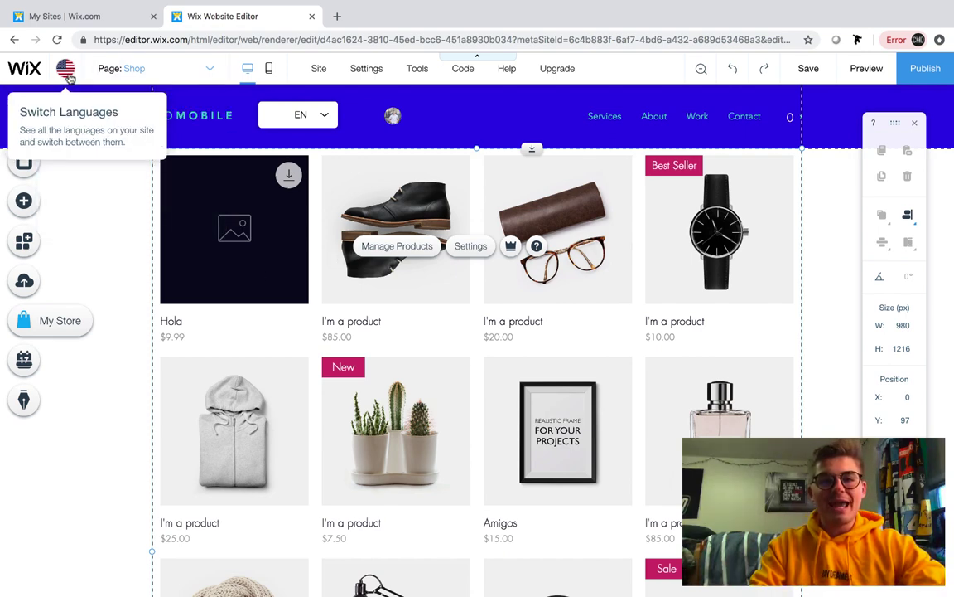
pyautogui.moveTo(66, 70)
pyautogui.click(123, 160)
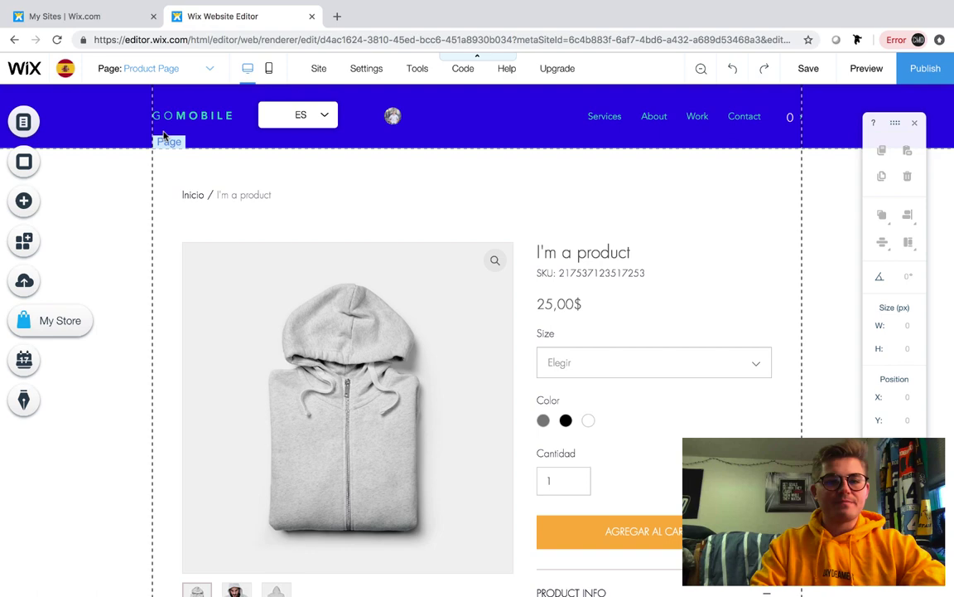
pyautogui.click(162, 69)
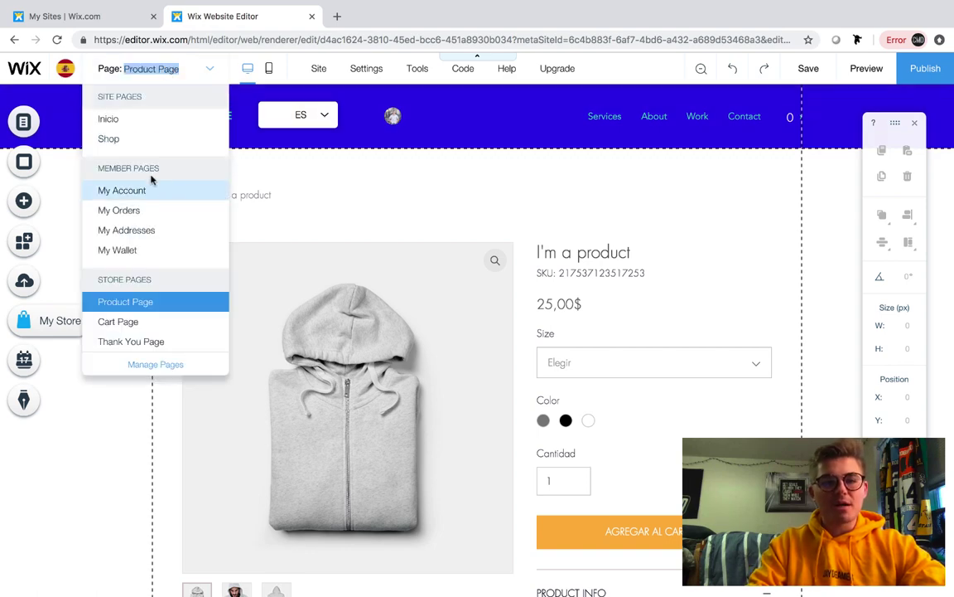
pyautogui.click(118, 142)
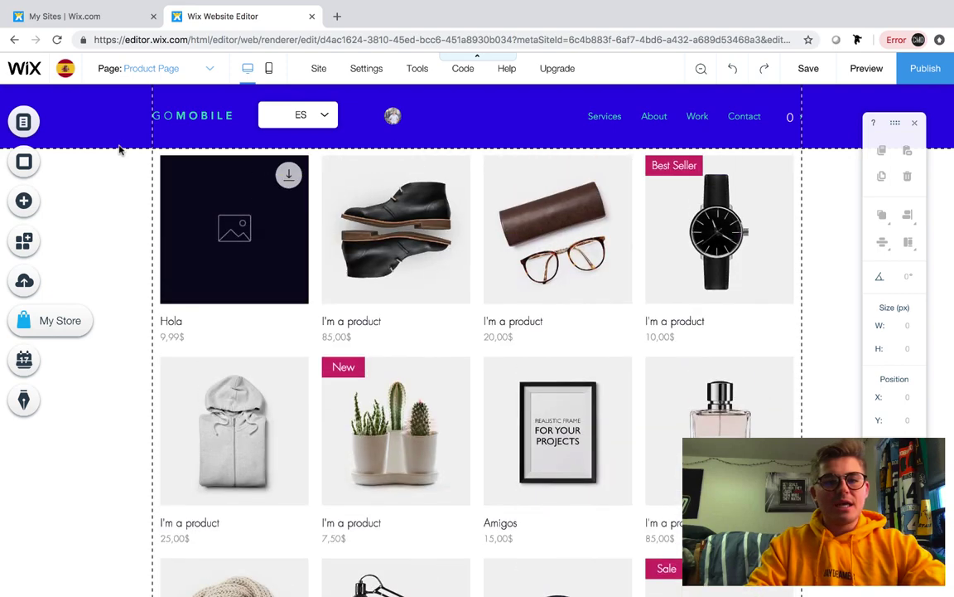
# - Try to delete the product gallery from the Spanish Shop page
pyautogui.click(351, 273)
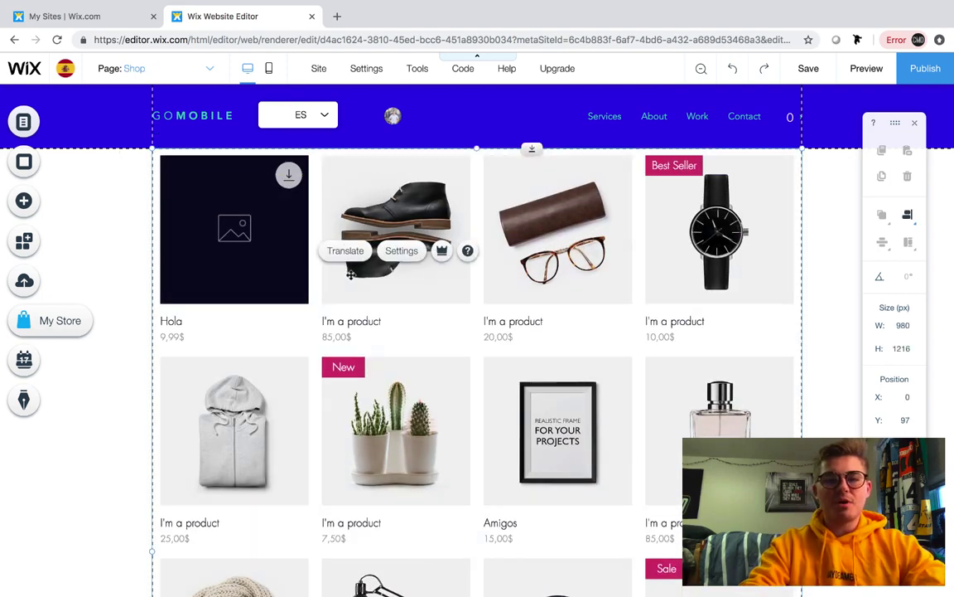
pyautogui.press('Delete')
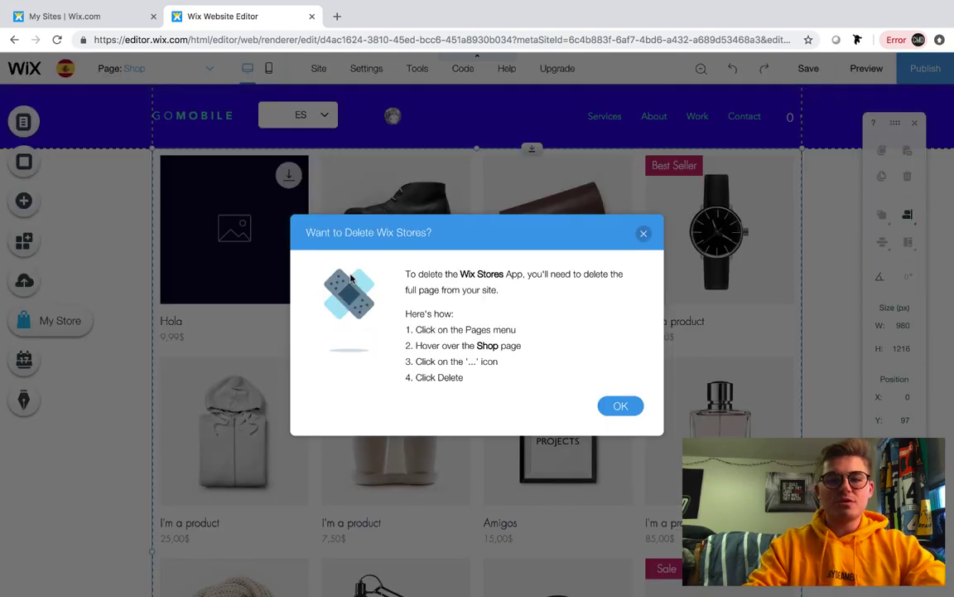
pyautogui.click(619, 406)
# - Set the Spanish Shop page's product gallery to display Spanish - Collection 1
pyautogui.click(398, 251)
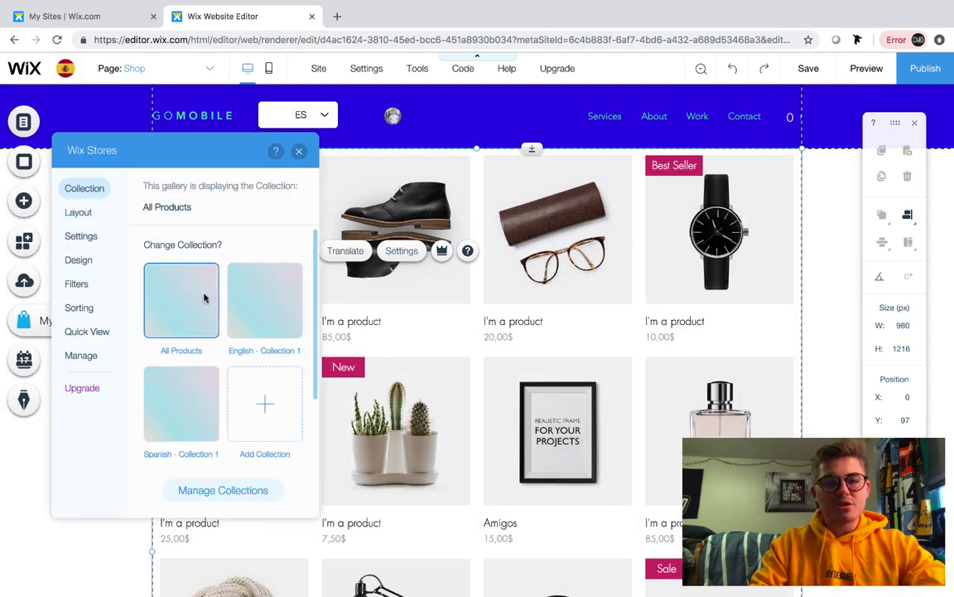
pyautogui.click(202, 406)
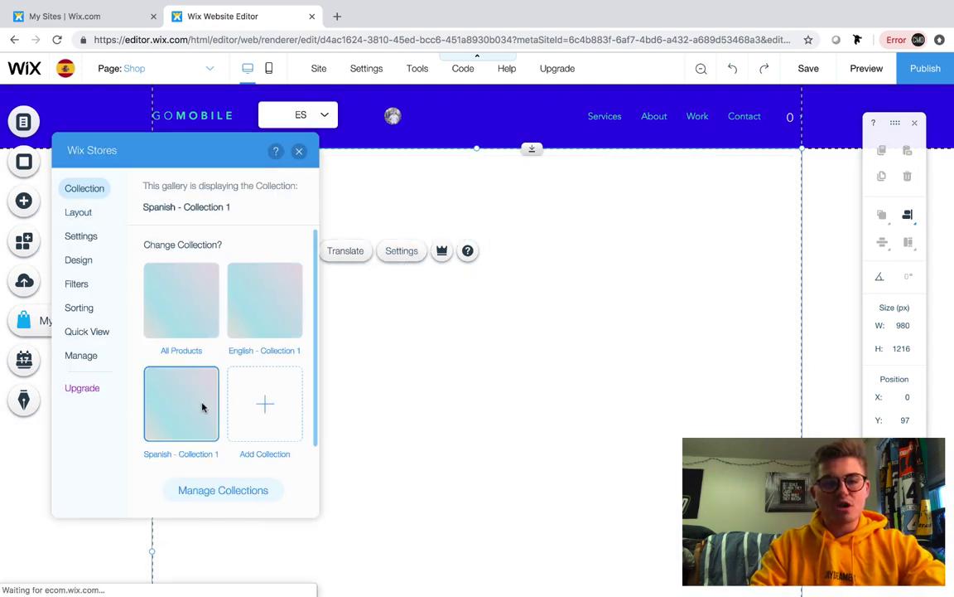
pyautogui.click(299, 152)
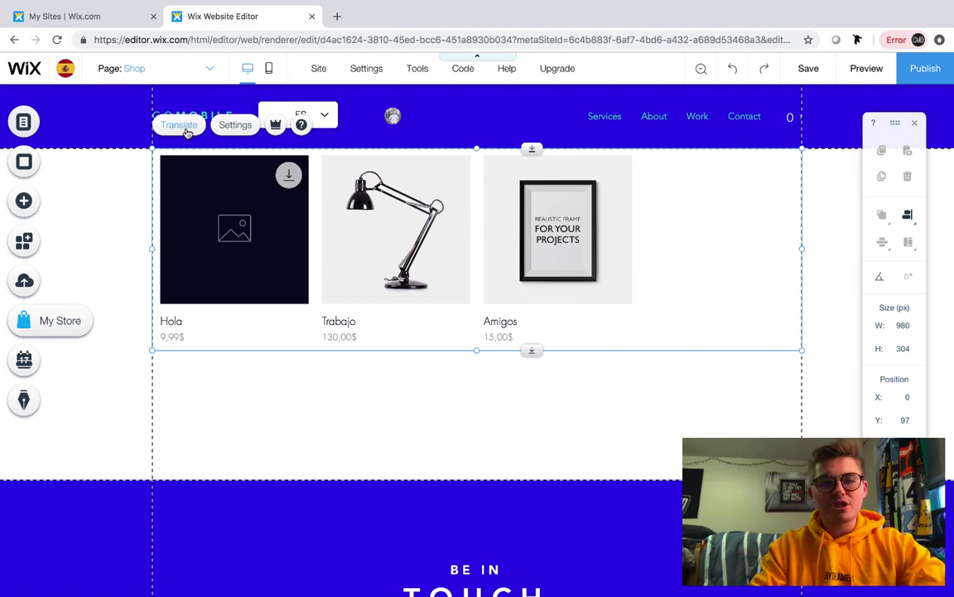
# - From the gallery's translation option, hide and re-show the Spanish site in the Multilingual Dashboard, closing the Dictionary app along the way
pyautogui.click(187, 134)
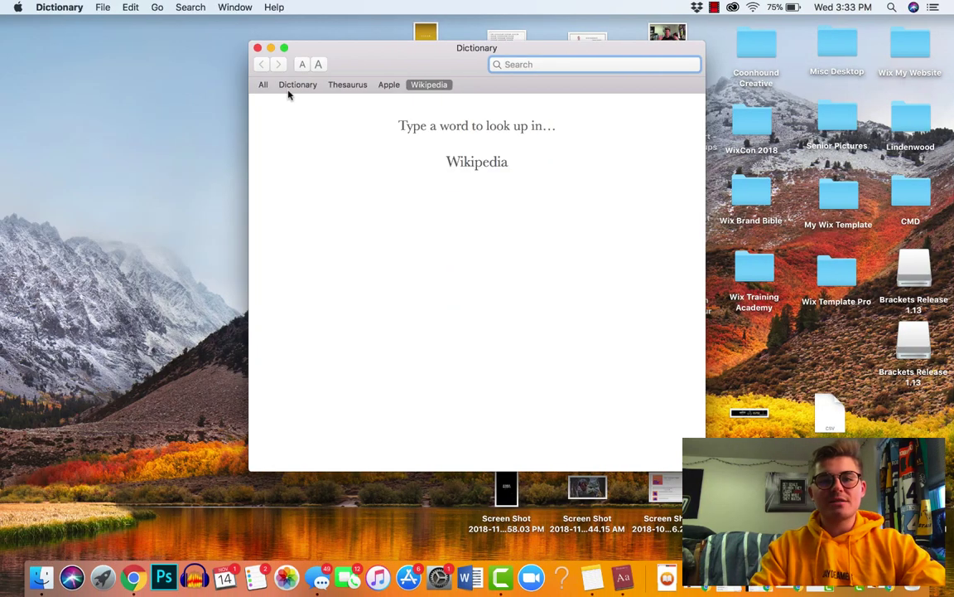
pyautogui.click(257, 48)
pyautogui.click(132, 577)
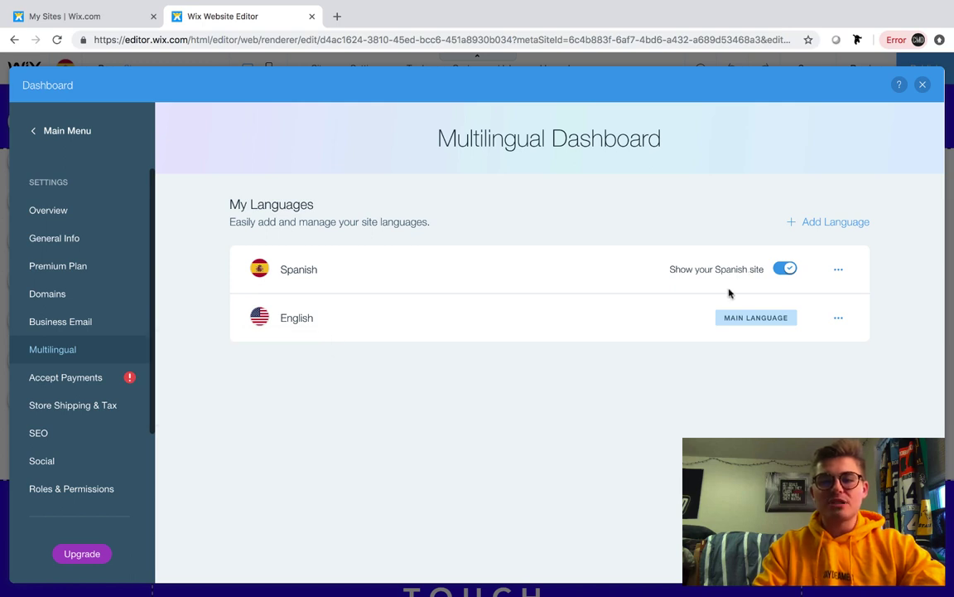
pyautogui.click(785, 269)
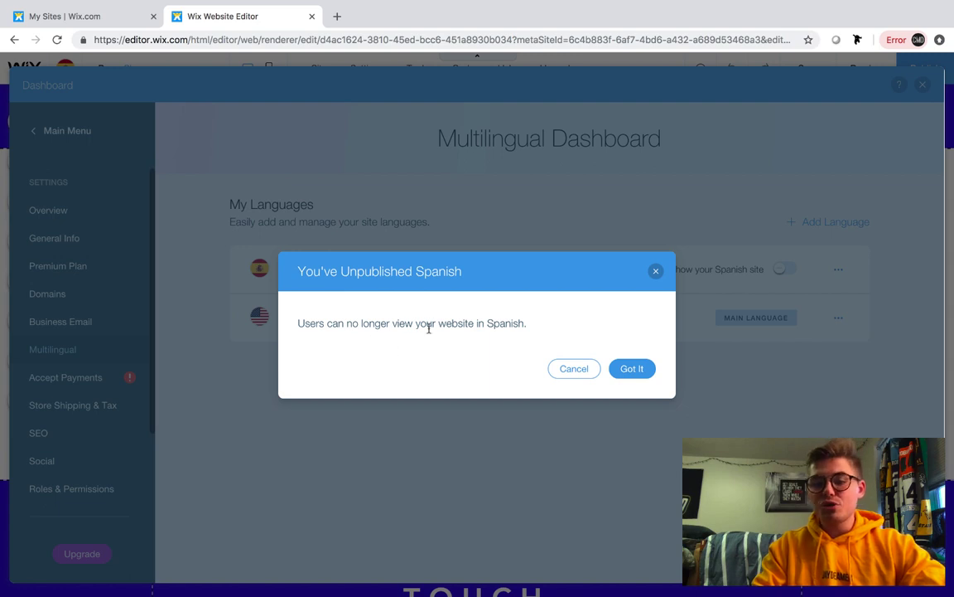
pyautogui.click(657, 272)
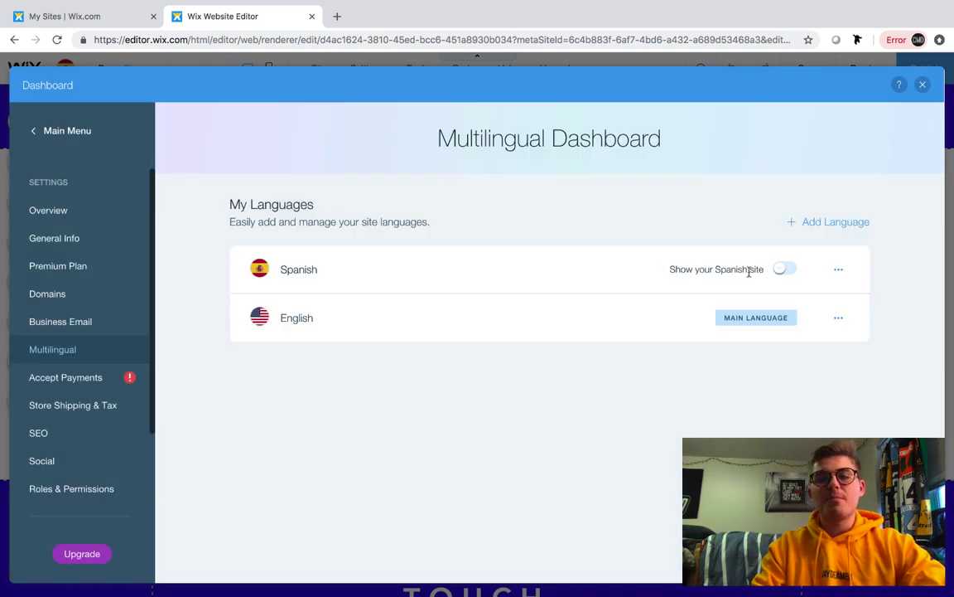
pyautogui.click(782, 270)
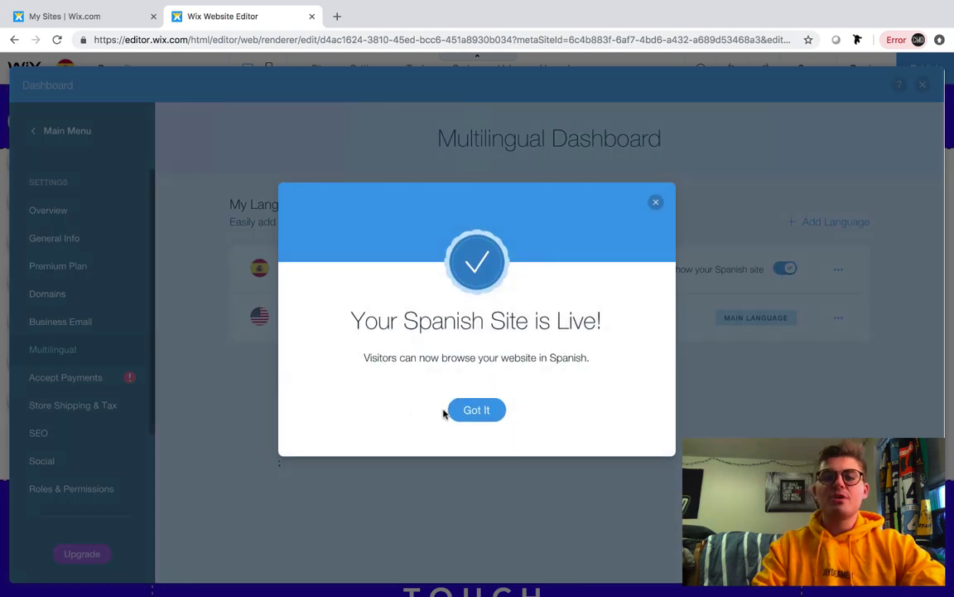
pyautogui.click(481, 411)
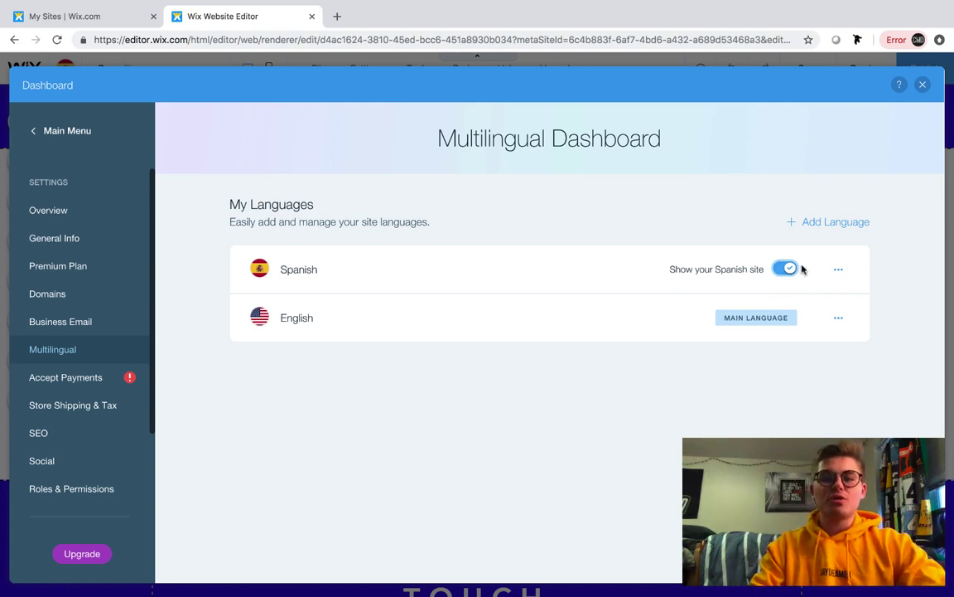
pyautogui.click(923, 85)
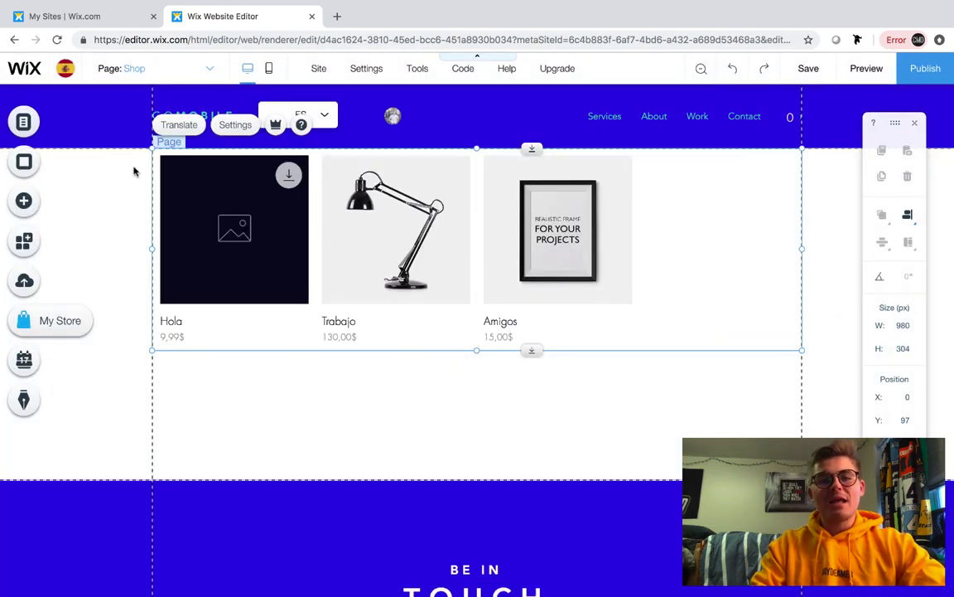
# - Switch the editor back to the English version of the site and open its Shop page
pyautogui.click(64, 73)
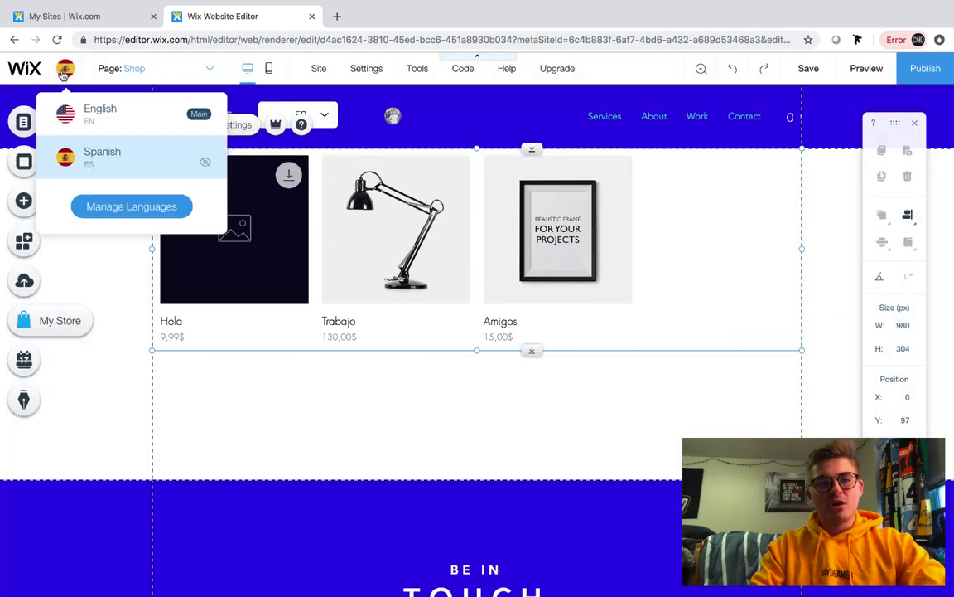
pyautogui.click(92, 111)
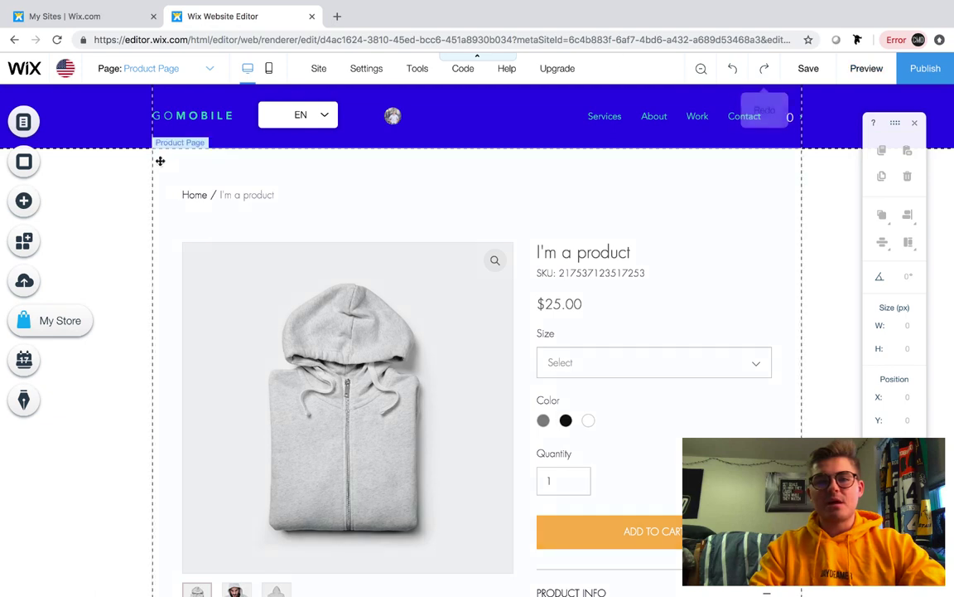
pyautogui.click(158, 68)
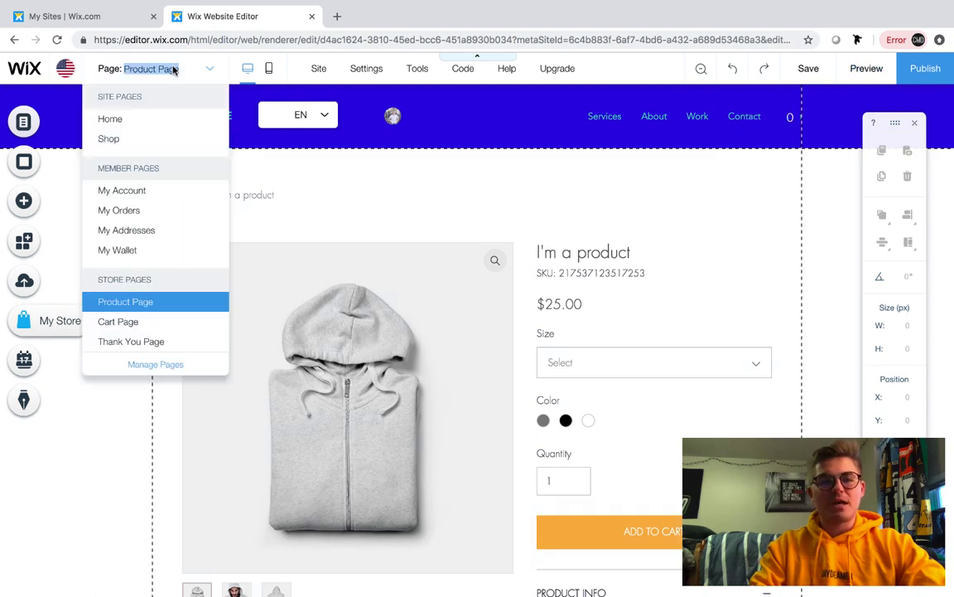
pyautogui.click(131, 139)
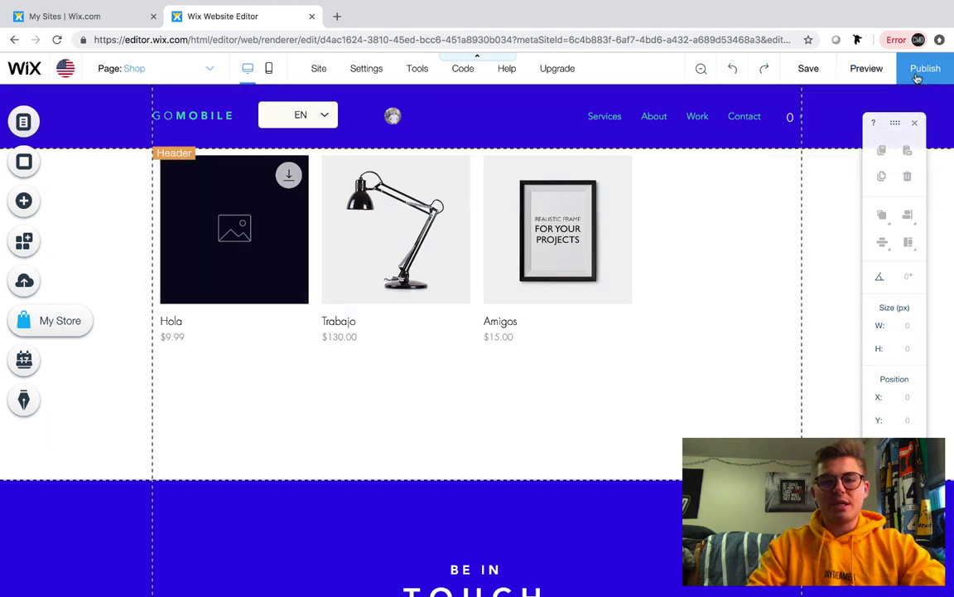
# - Preview the Shop page, switch the preview to Spanish and look at the quick view of the Hola product
pyautogui.click(865, 69)
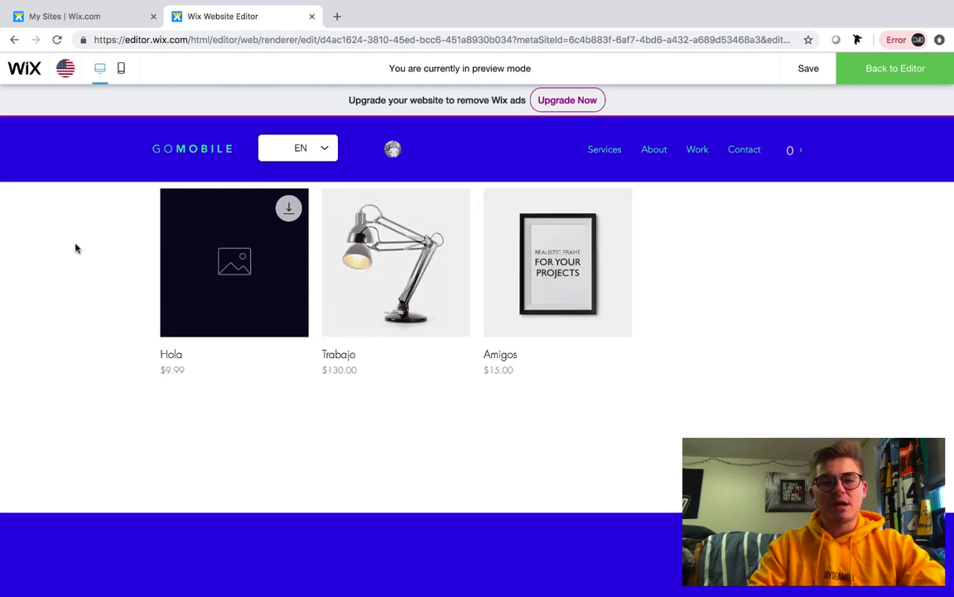
pyautogui.click(310, 154)
pyautogui.click(301, 175)
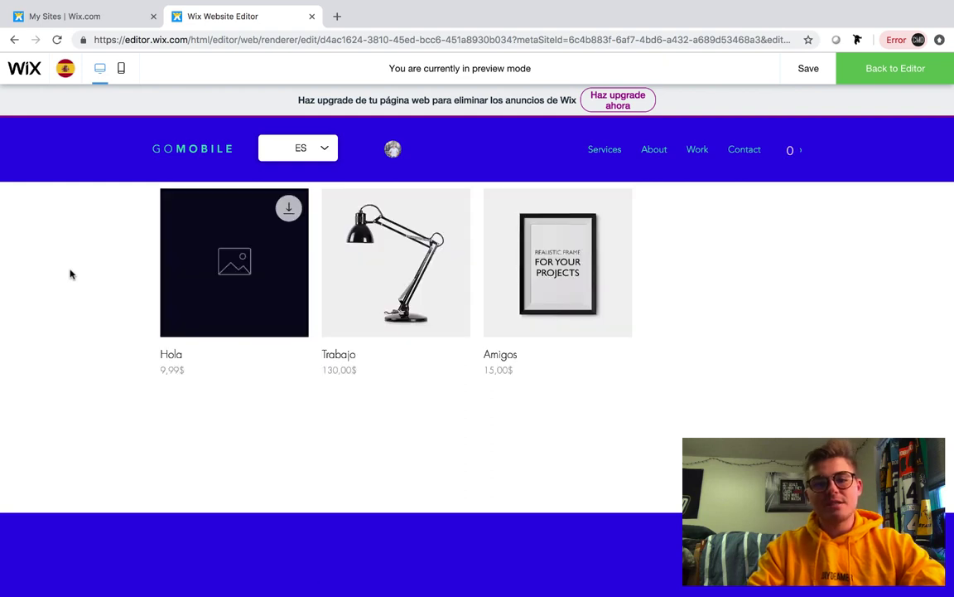
pyautogui.moveTo(185, 325)
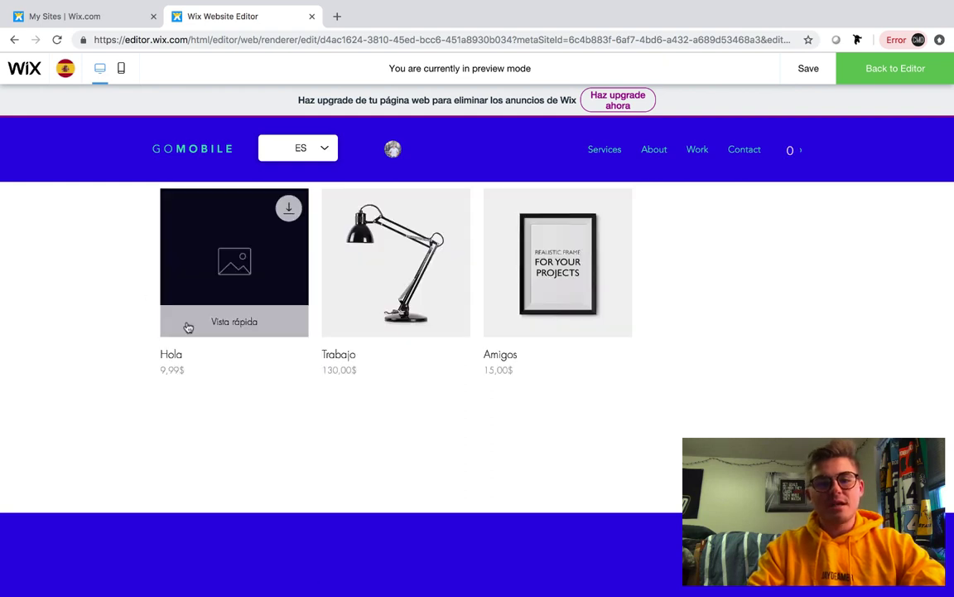
pyautogui.click(232, 330)
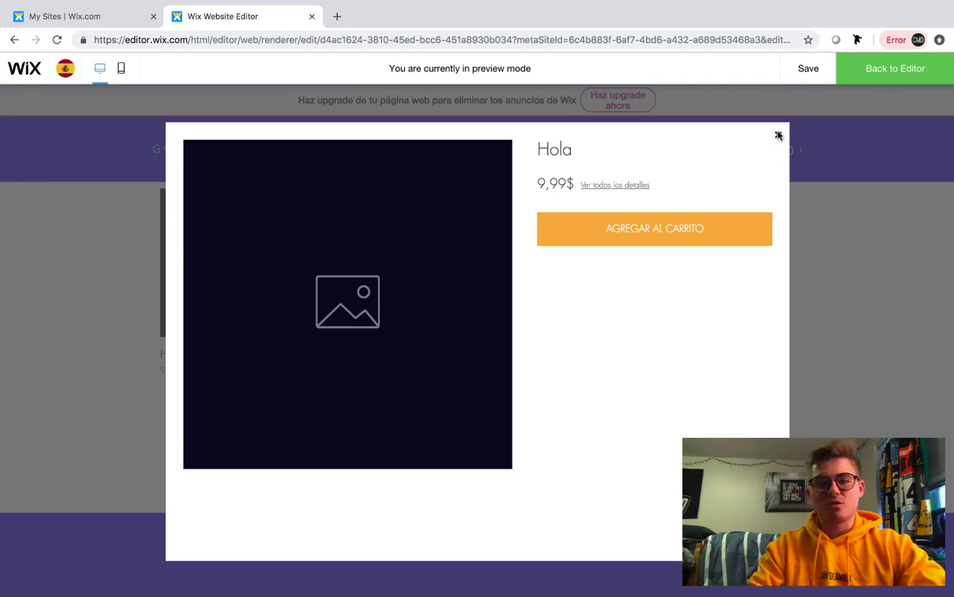
pyautogui.click(778, 136)
# - Examine the previewed Hola product page in Spanish and in English, and return to the editor
pyautogui.click(213, 263)
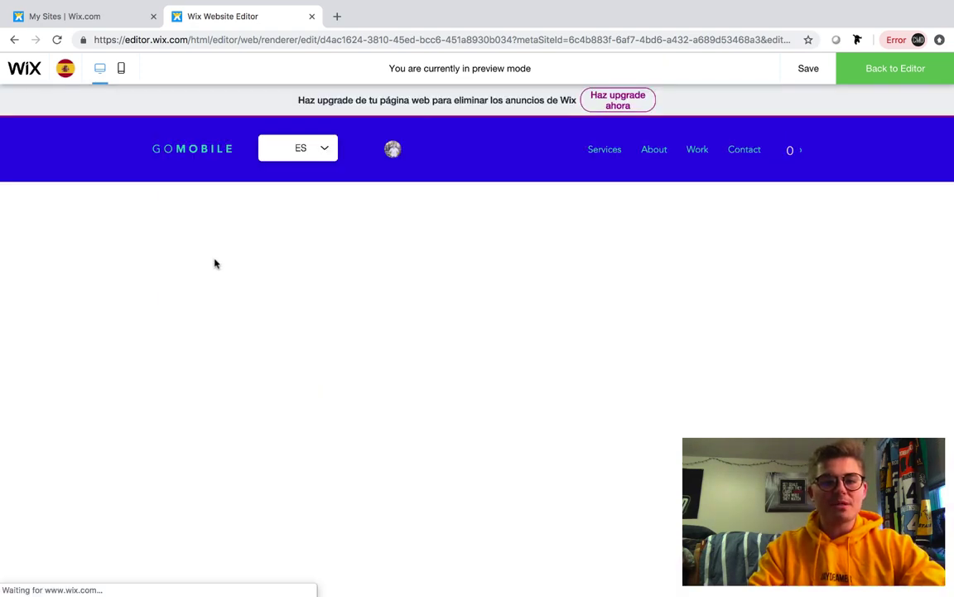
pyautogui.scroll(-2, 238, 400)
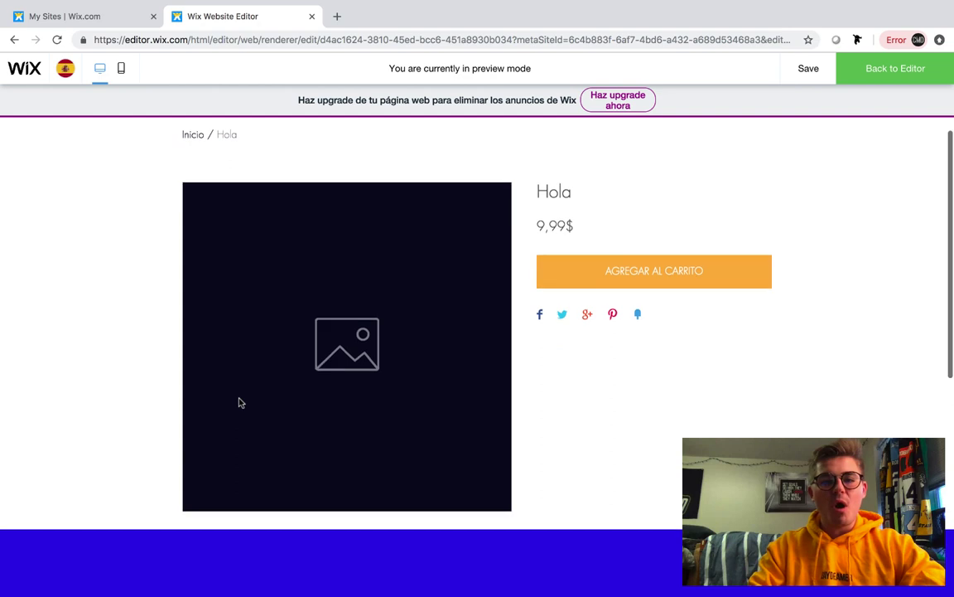
pyautogui.scroll(3, 514, 233)
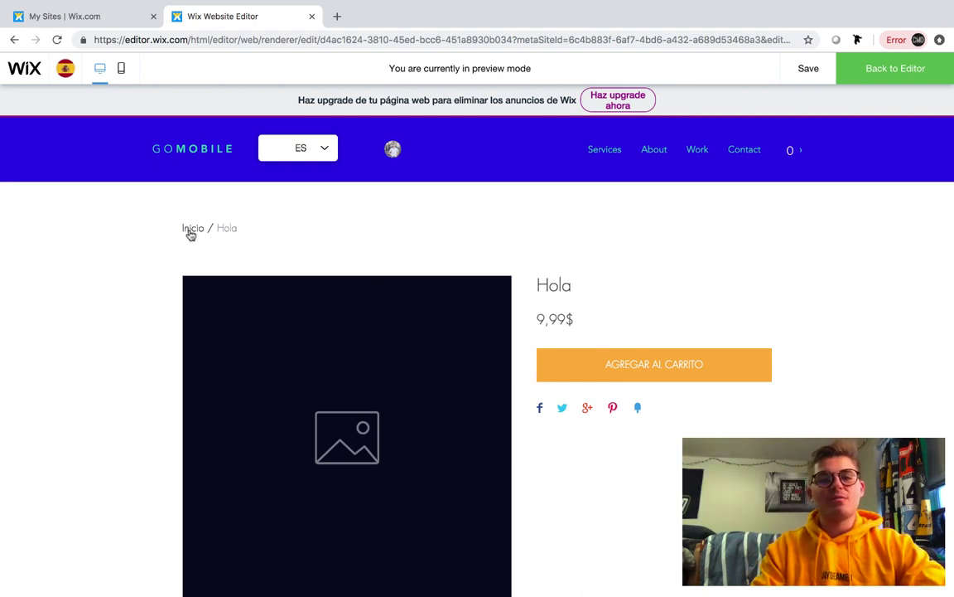
pyautogui.click(312, 156)
pyautogui.click(305, 181)
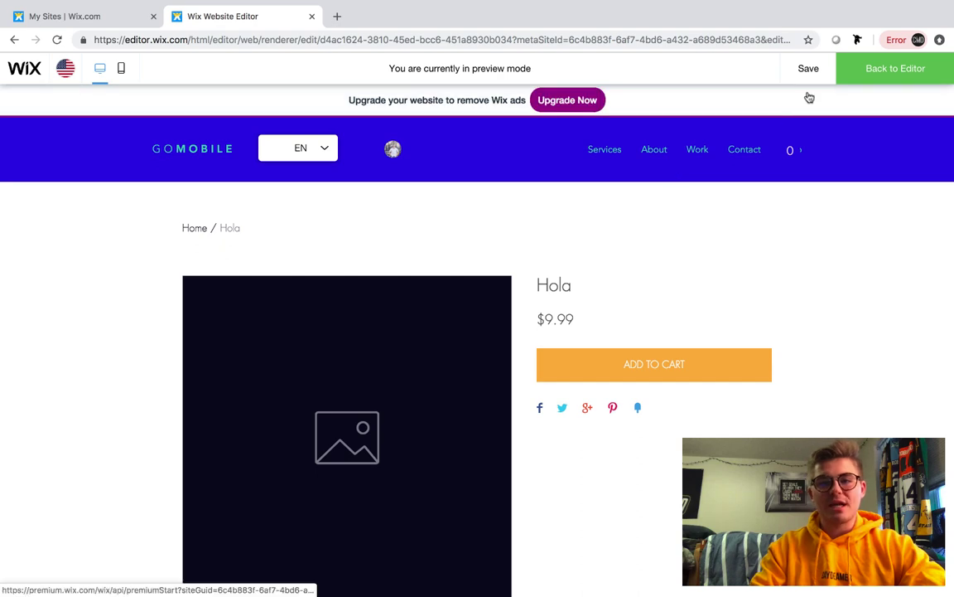
pyautogui.click(919, 77)
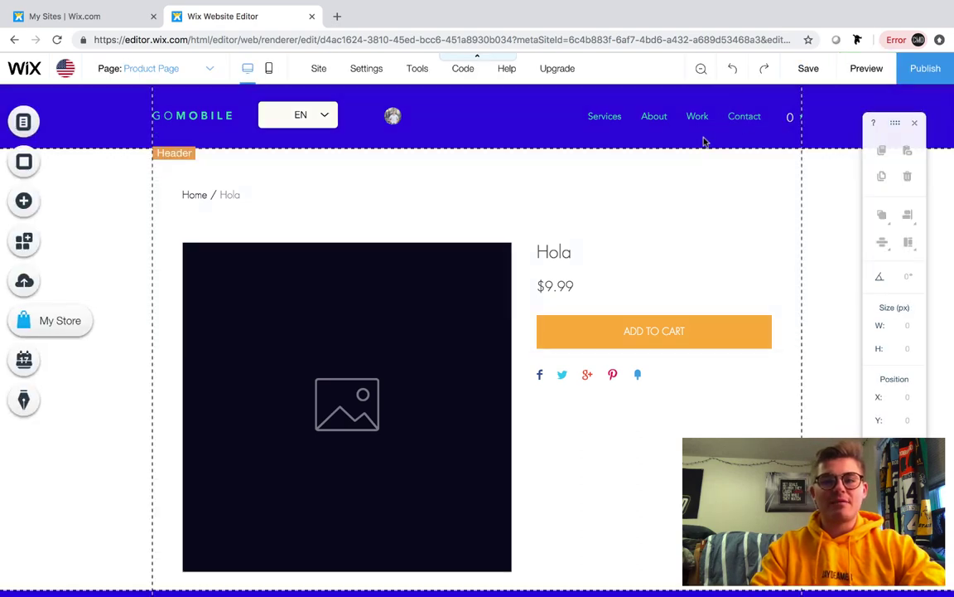
# - Open the Shop page in the editor in place of the Product Page
pyautogui.click(145, 71)
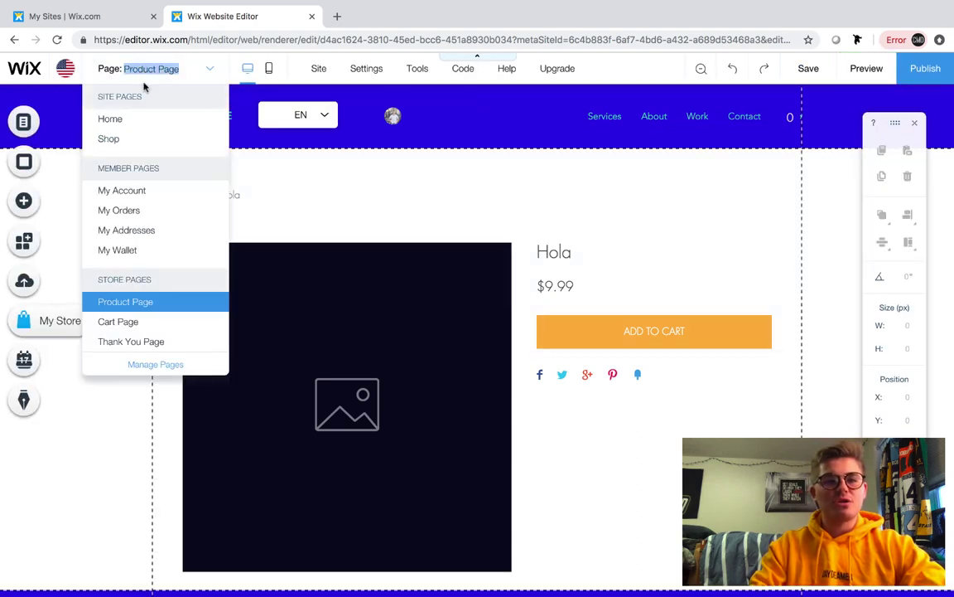
pyautogui.click(125, 145)
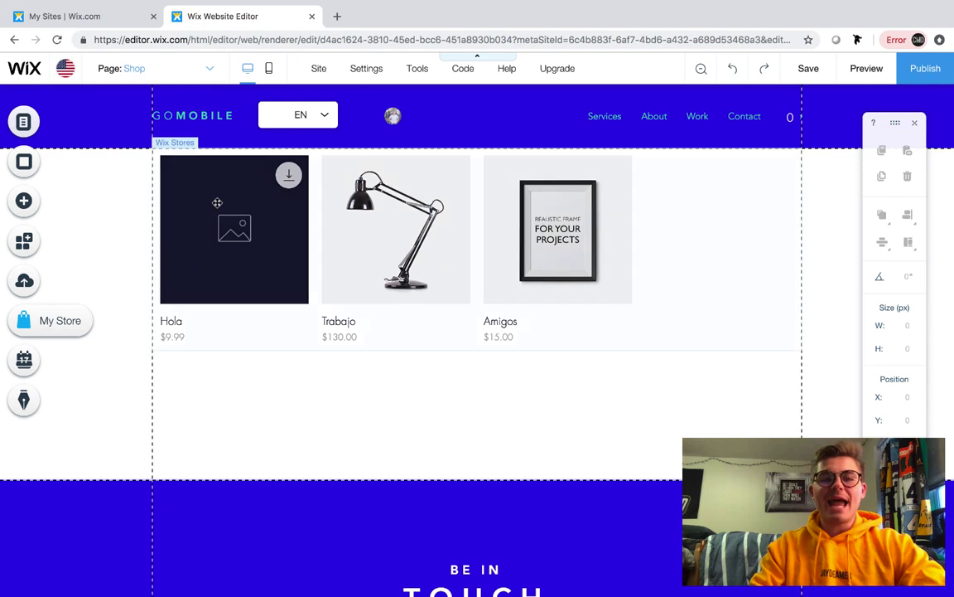
pyautogui.click(196, 72)
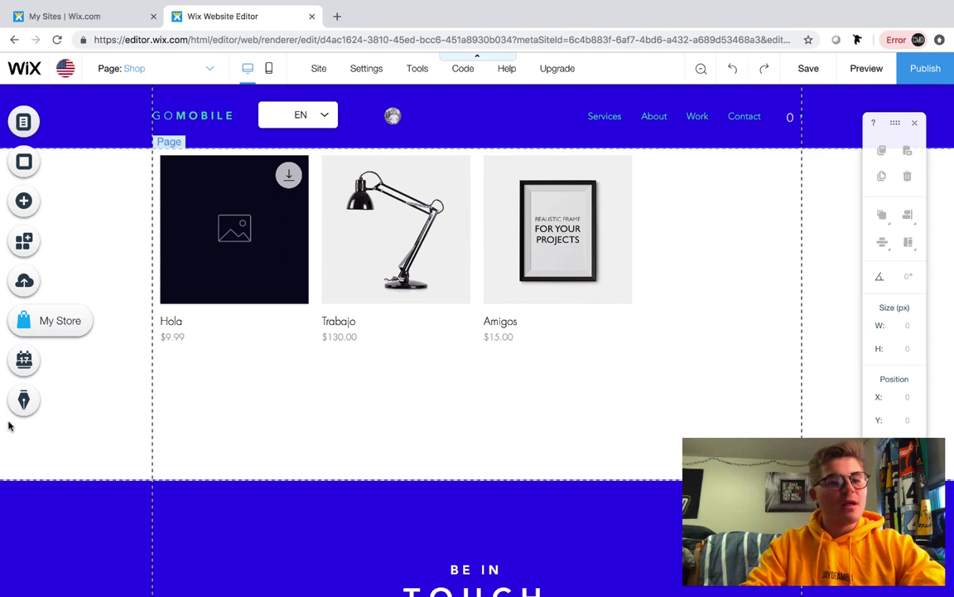
# - Try adding another Grid Product Gallery from the store elements to the Shop page and moving it further down the page
pyautogui.click(22, 320)
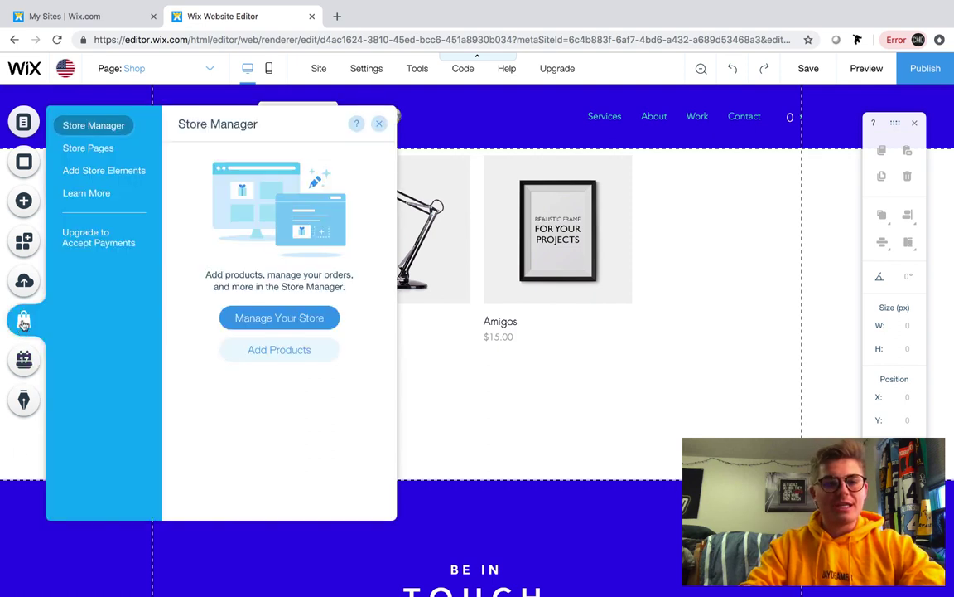
pyautogui.click(95, 171)
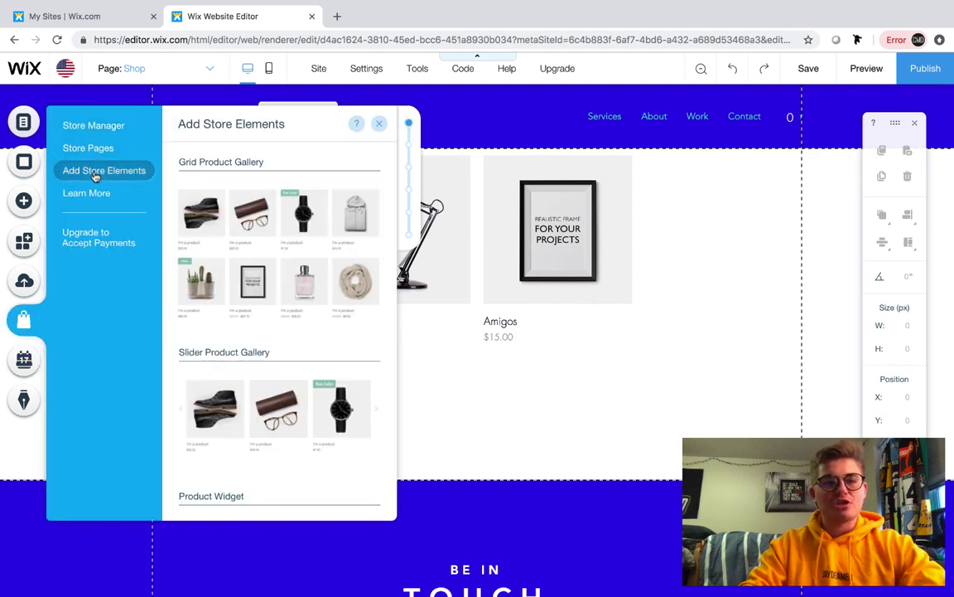
pyautogui.click(294, 257)
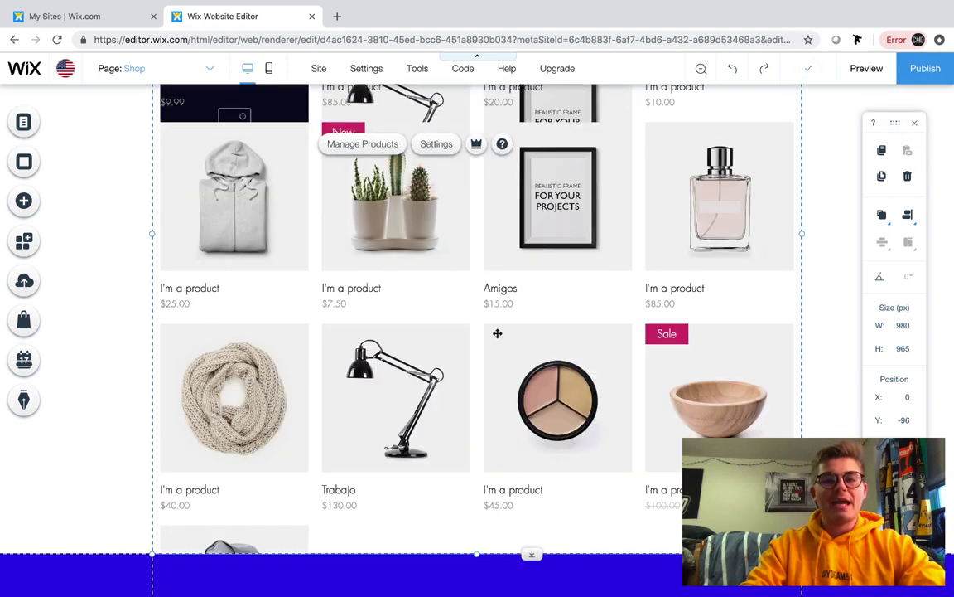
pyautogui.moveTo(497, 333); pyautogui.dragTo(496, 467)
pyautogui.scroll(2, 496, 467)
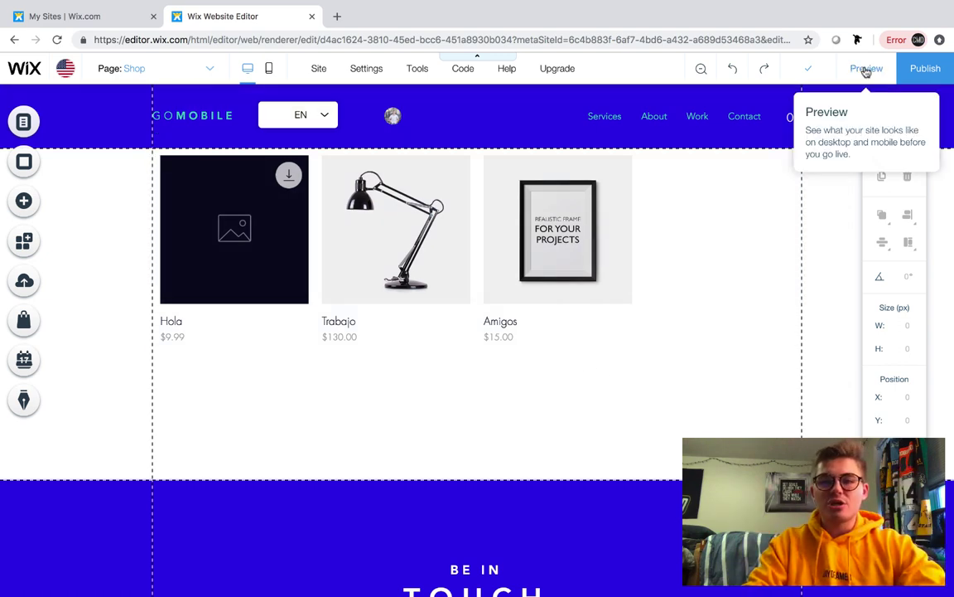
# - Preview the Shop page in Spanish and examine the Hola product's quick view, closing it when done
pyautogui.click(865, 70)
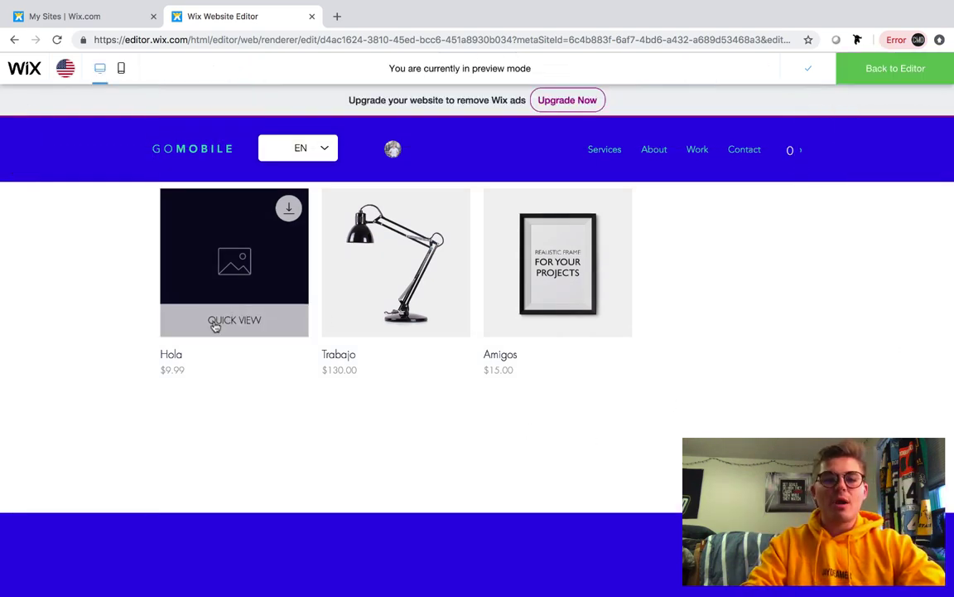
pyautogui.click(304, 157)
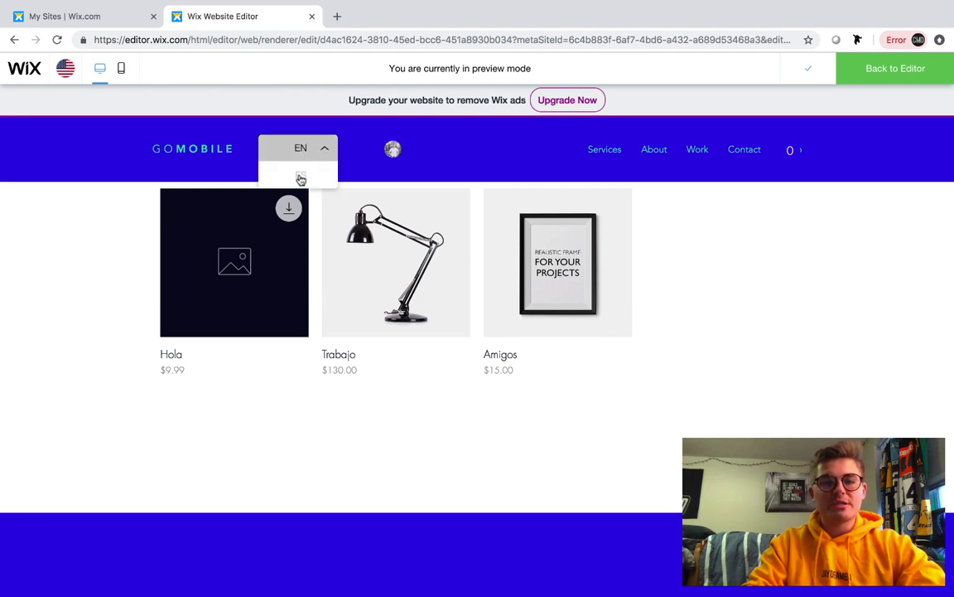
pyautogui.click(300, 180)
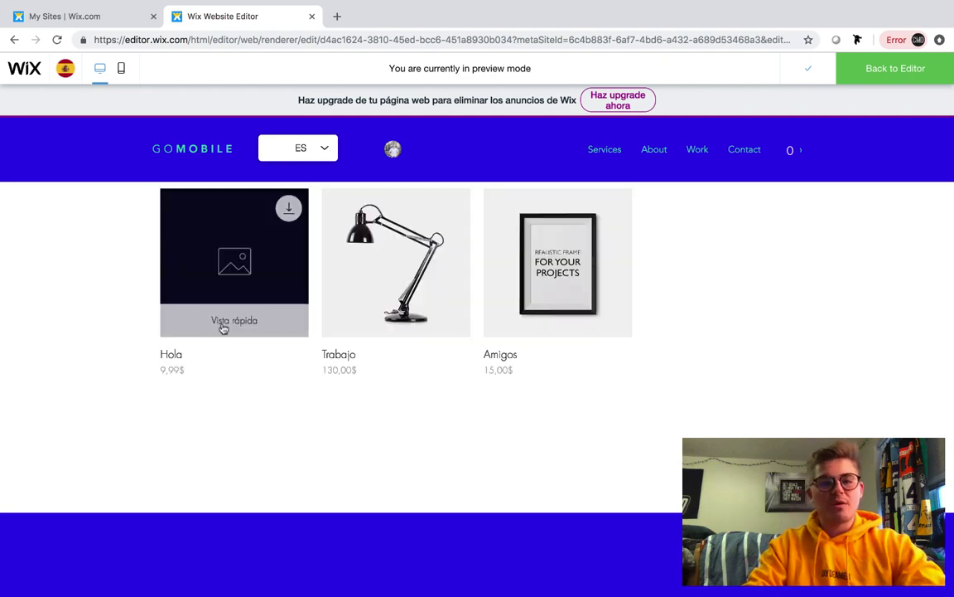
pyautogui.click(221, 326)
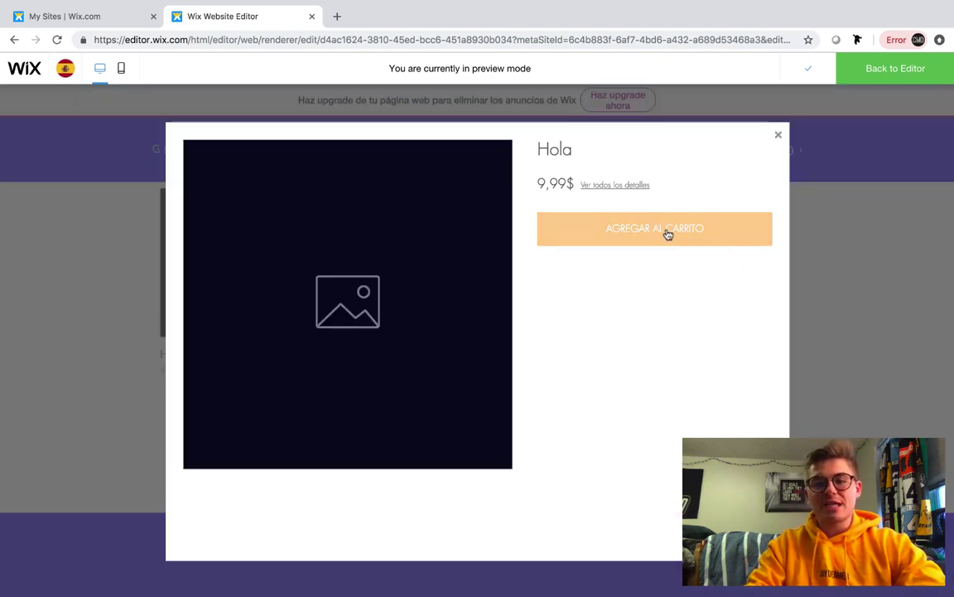
pyautogui.click(779, 138)
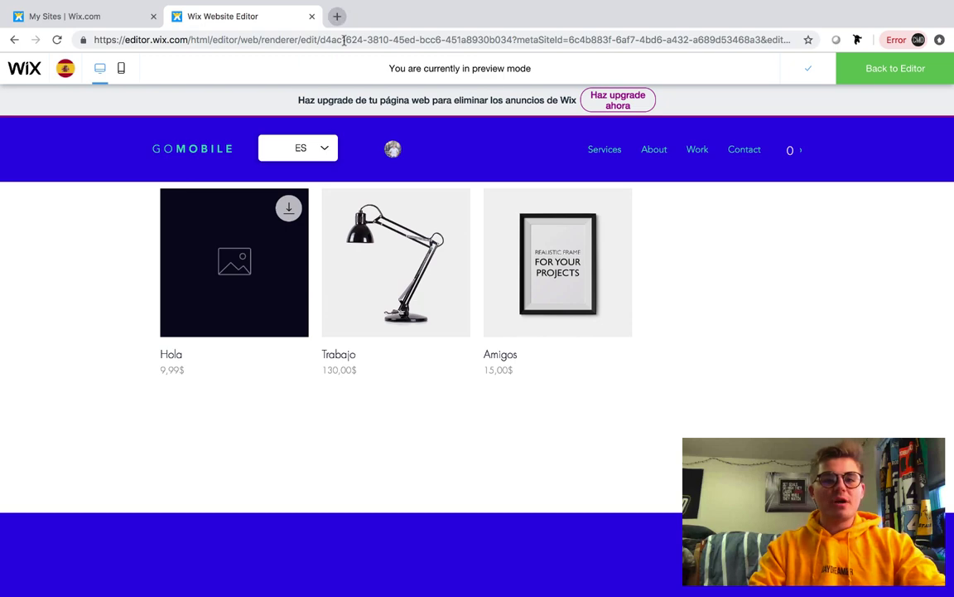
# - Look at the wixtrainingacademy.com home page in a new browser tab and close that tab
pyautogui.click(337, 16)
pyautogui.write('w')
pyautogui.press('Return')
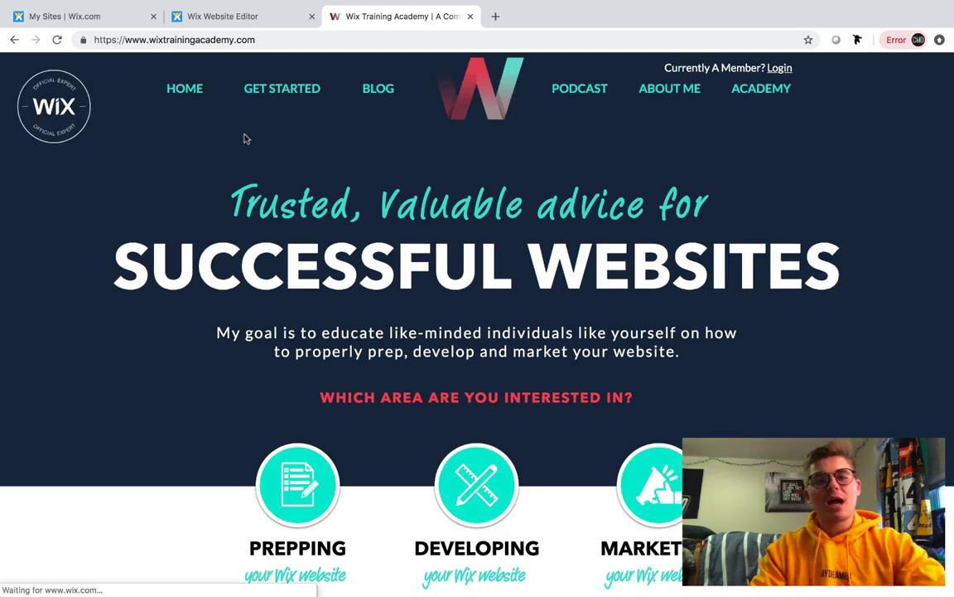
pyautogui.press('super+w')
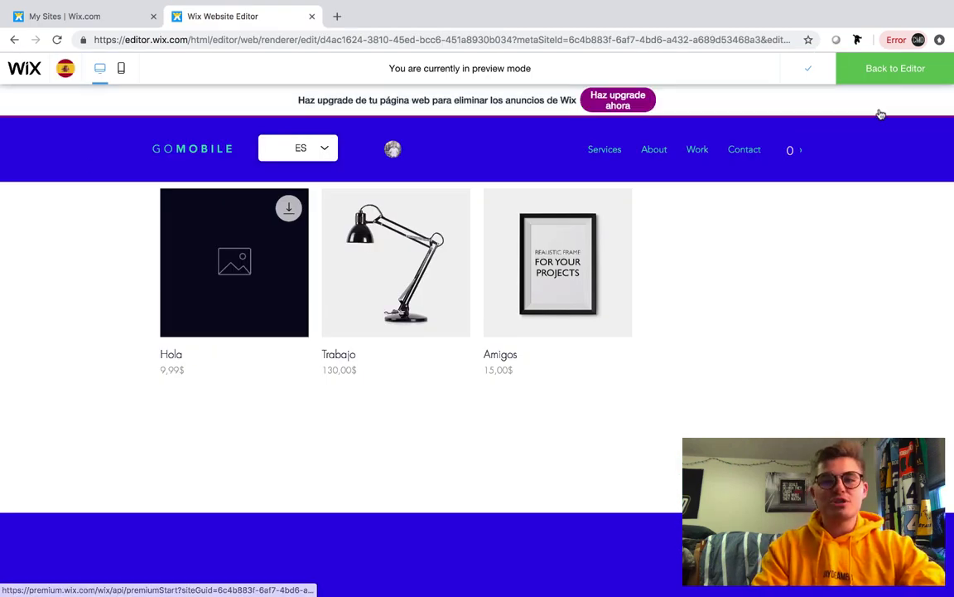
# - Leave the site preview for the editor and take the browser window out of full screen
pyautogui.click(909, 84)
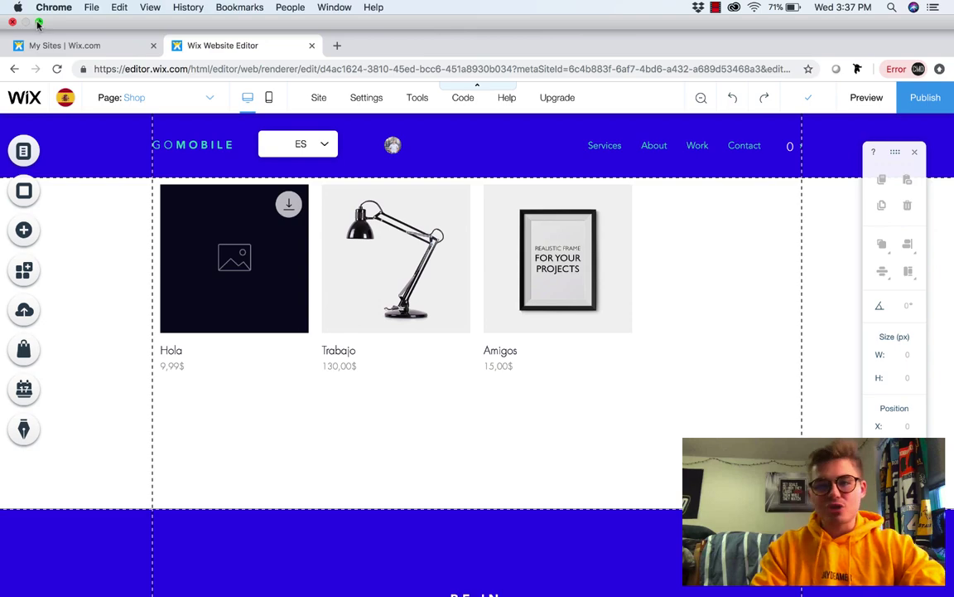
pyautogui.click(39, 22)
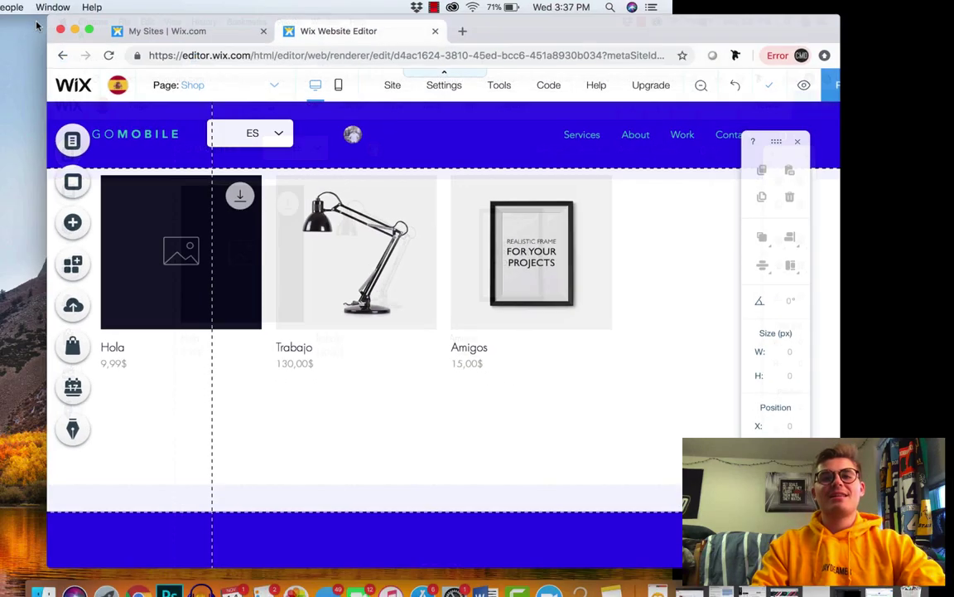